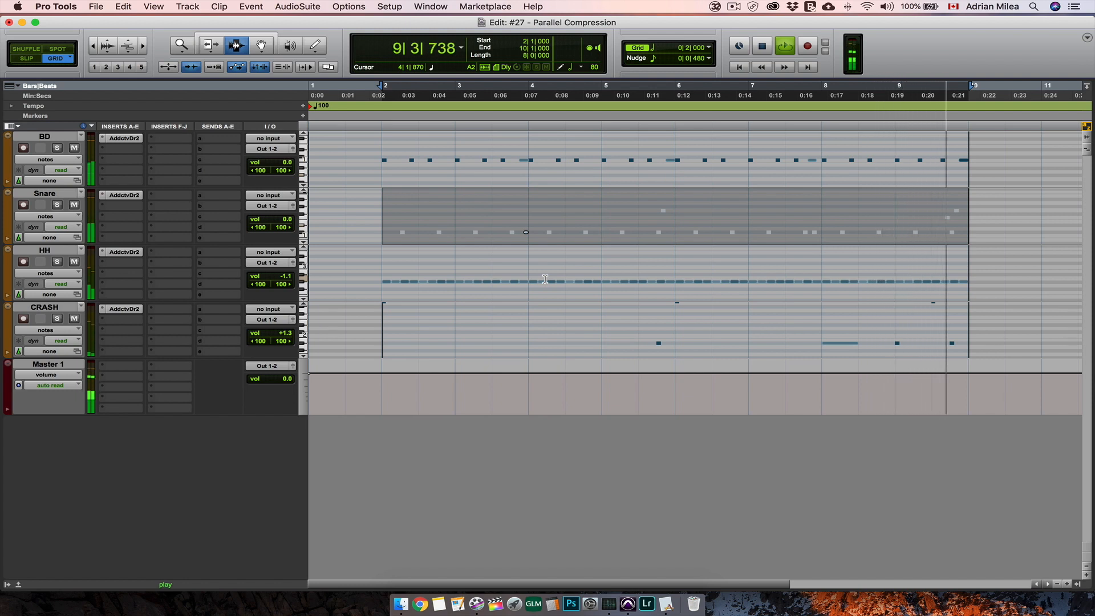
- Stop playback and route the BD track's output to a new stereo aux input track named Drum buss
key("space")
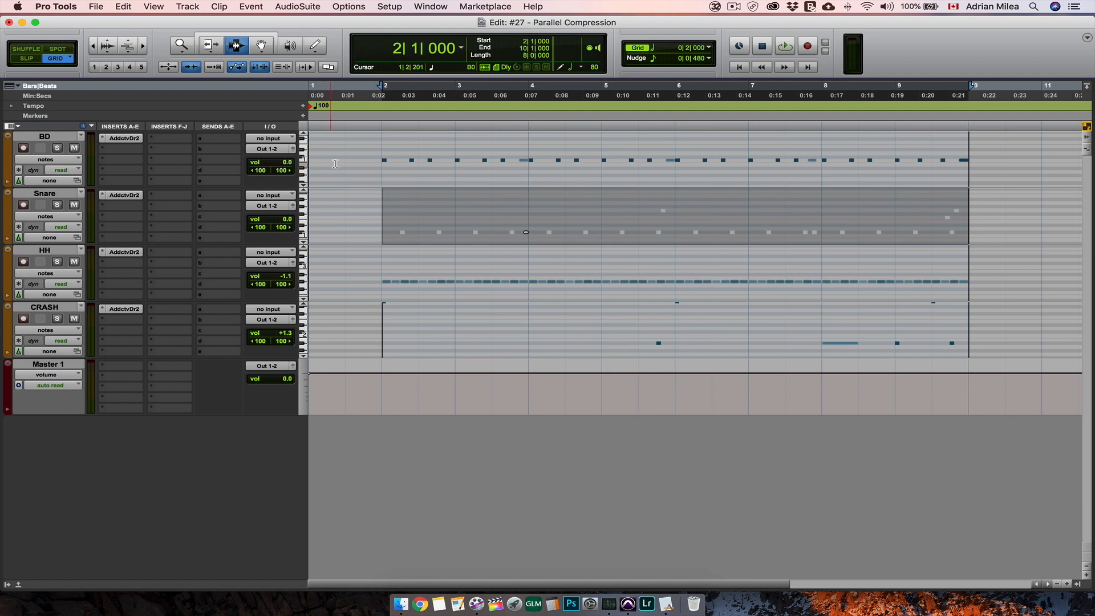
left_click(263, 150)
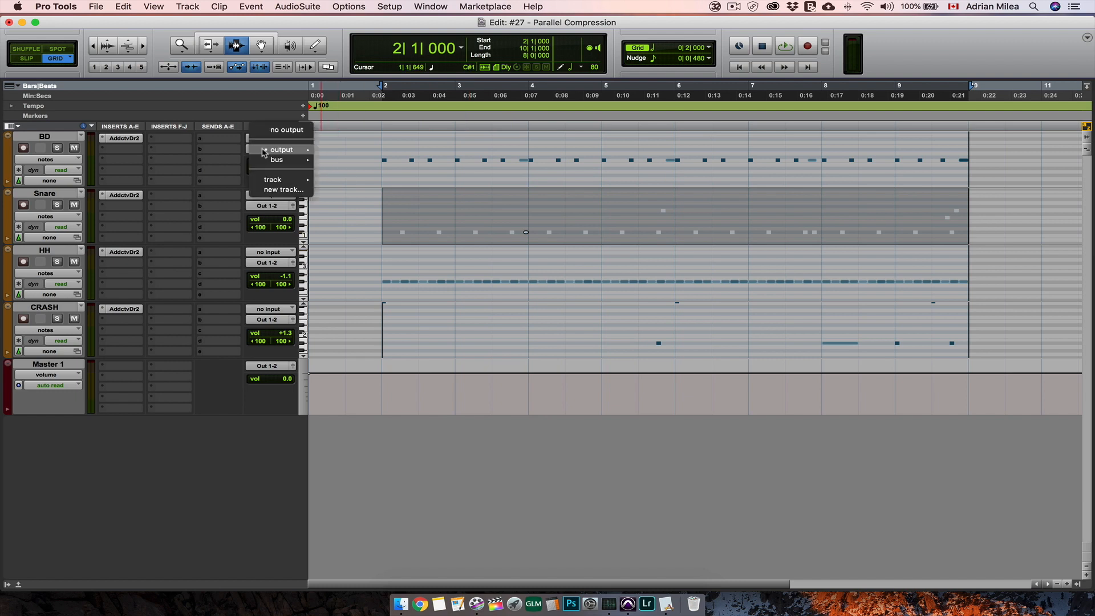
left_click(283, 190)
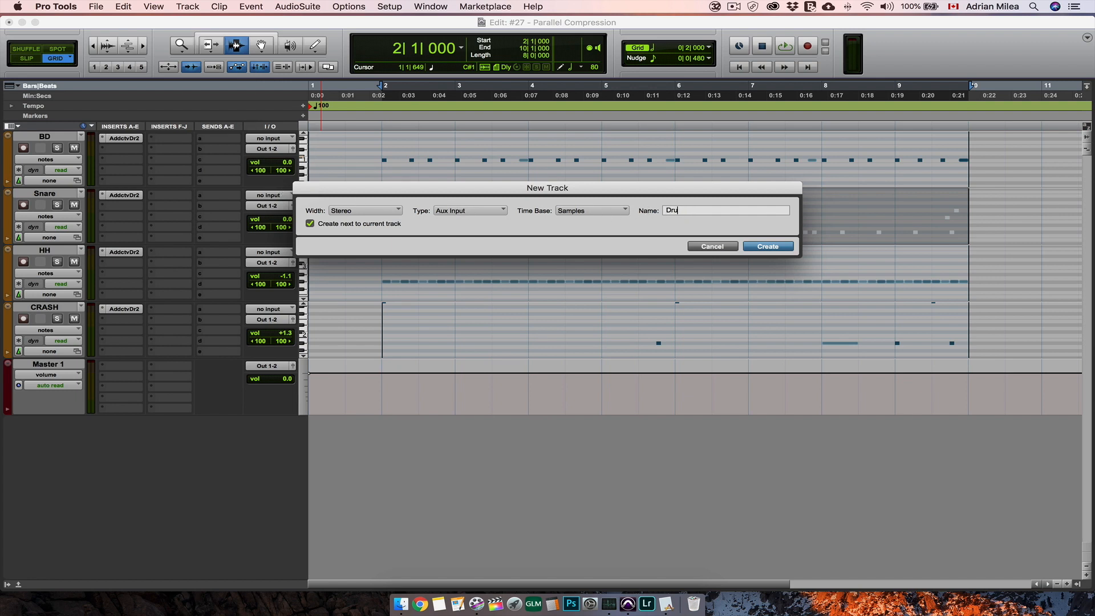
left_click(777, 247)
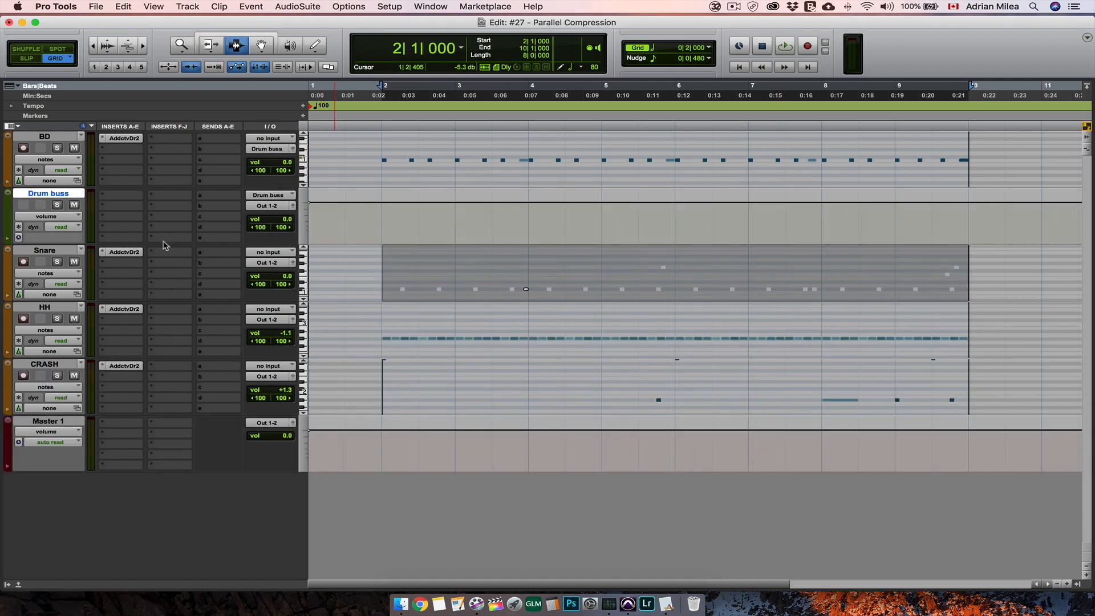
- Route the outputs of the BD, Snare and HH tracks together to the stereo Drum buss
left_click(59, 137)
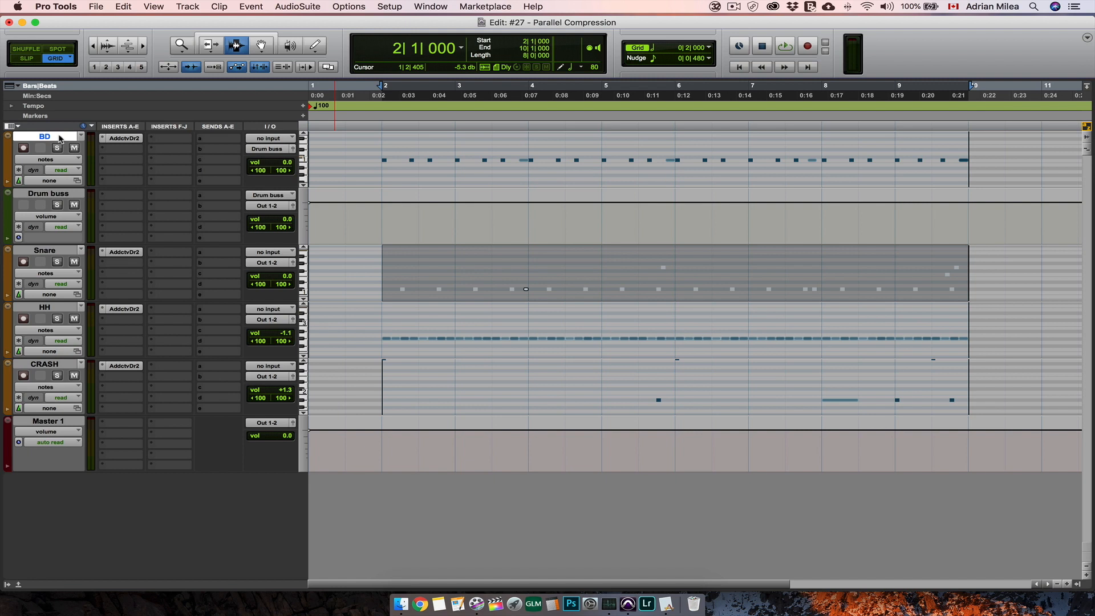
left_click(50, 250, "super")
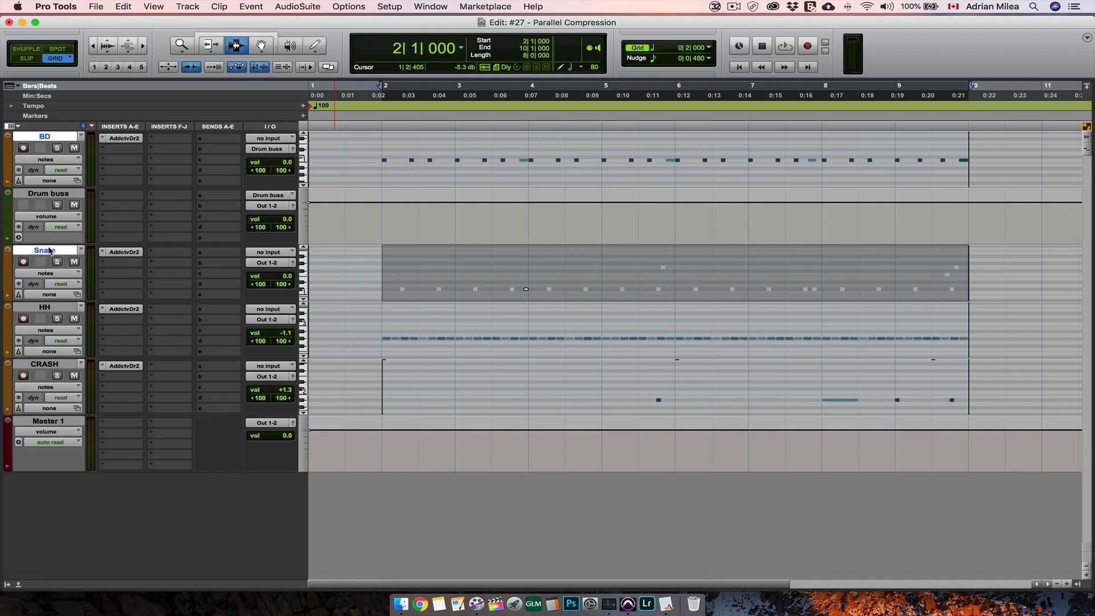
left_click(58, 308, "super")
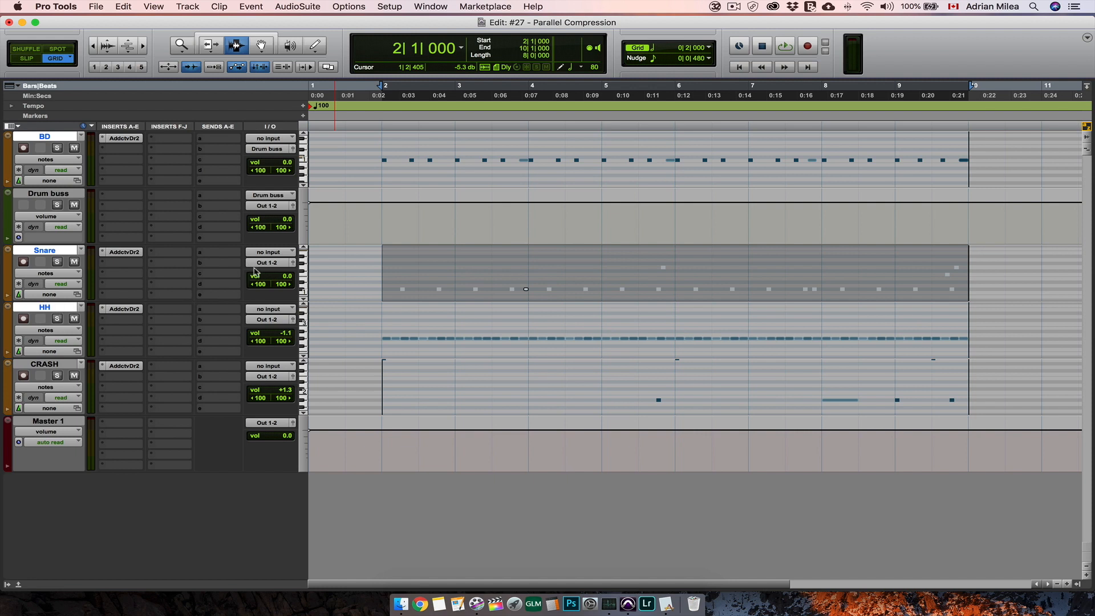
left_click(264, 263)
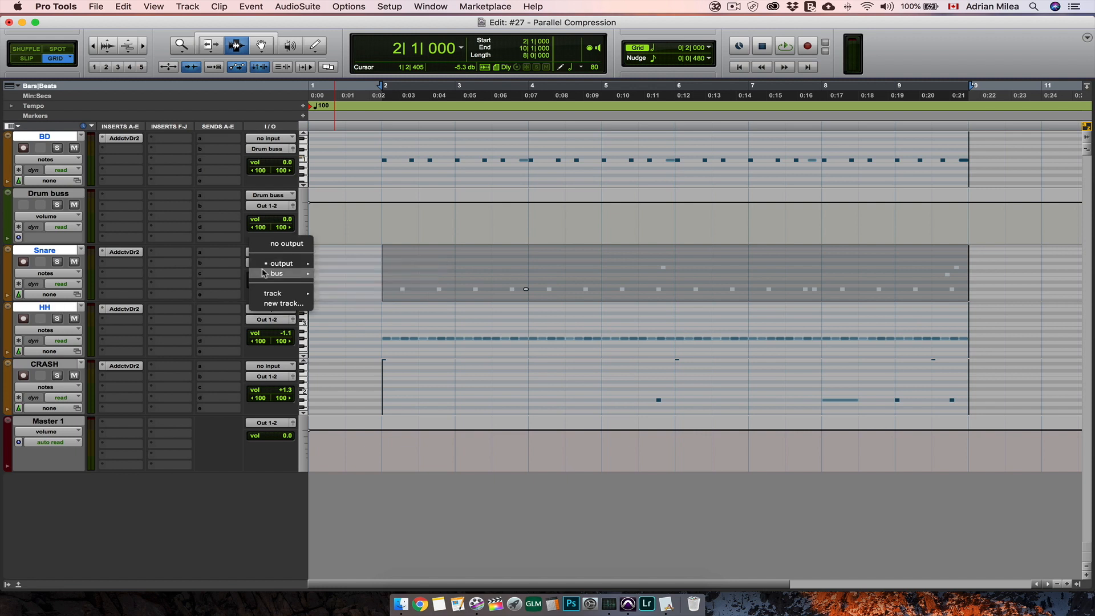
mouse_move(266, 274)
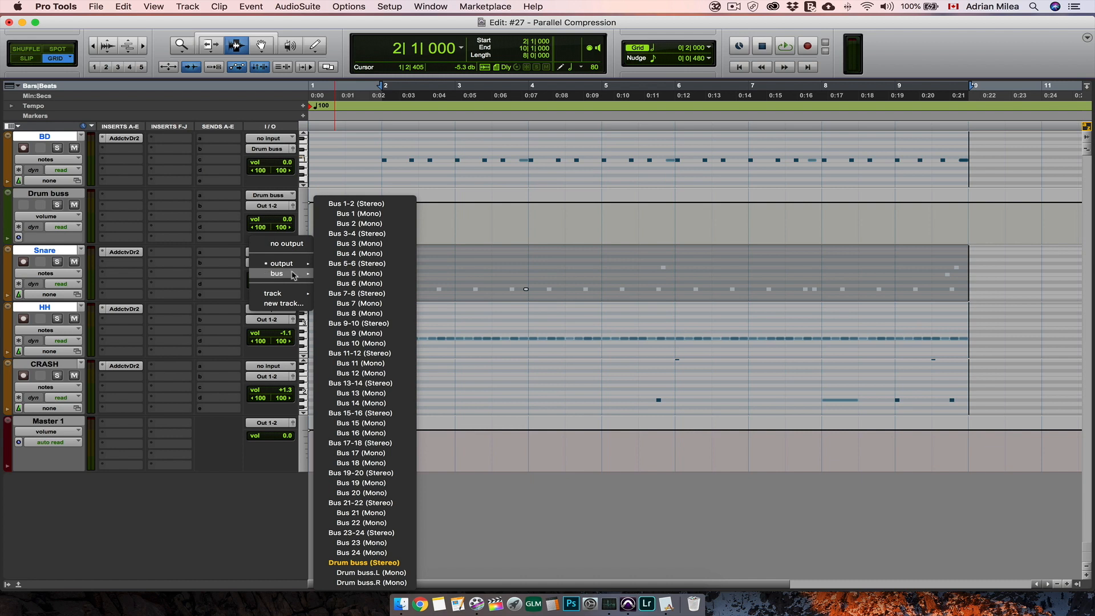
left_click(367, 563)
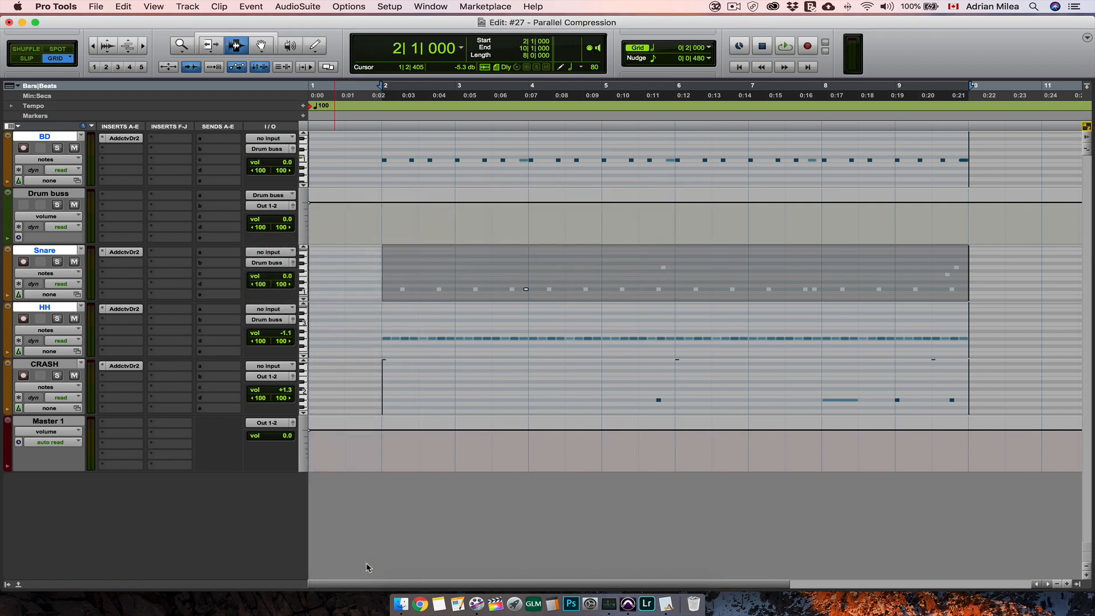
- Move the Drum buss track below the HH track and make one duplicate of it with all its data
left_click_drag(51, 196, 41, 342)
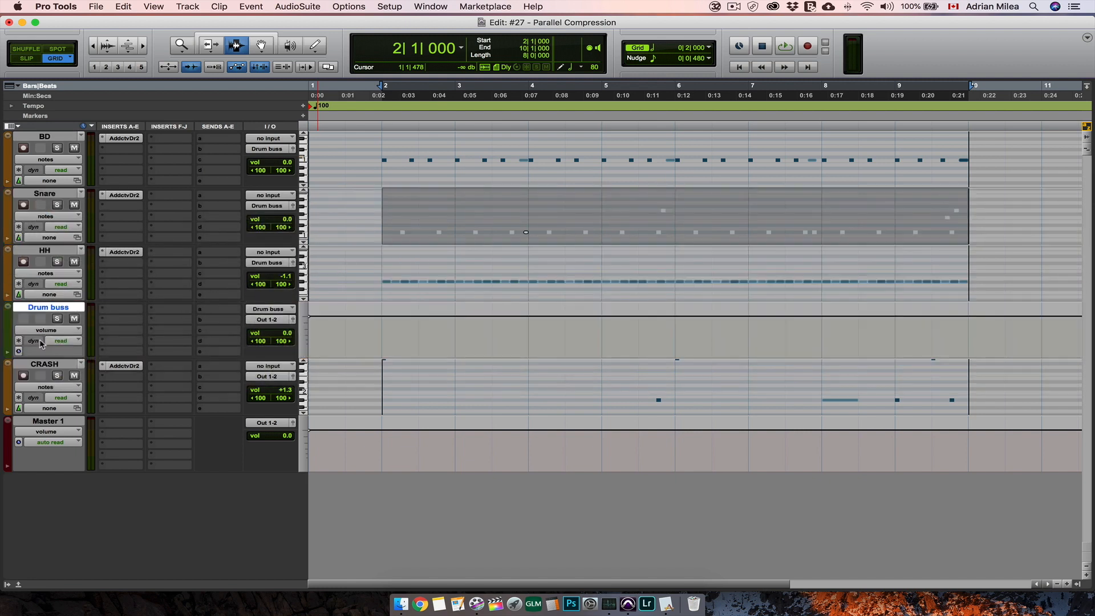
right_click(55, 308)
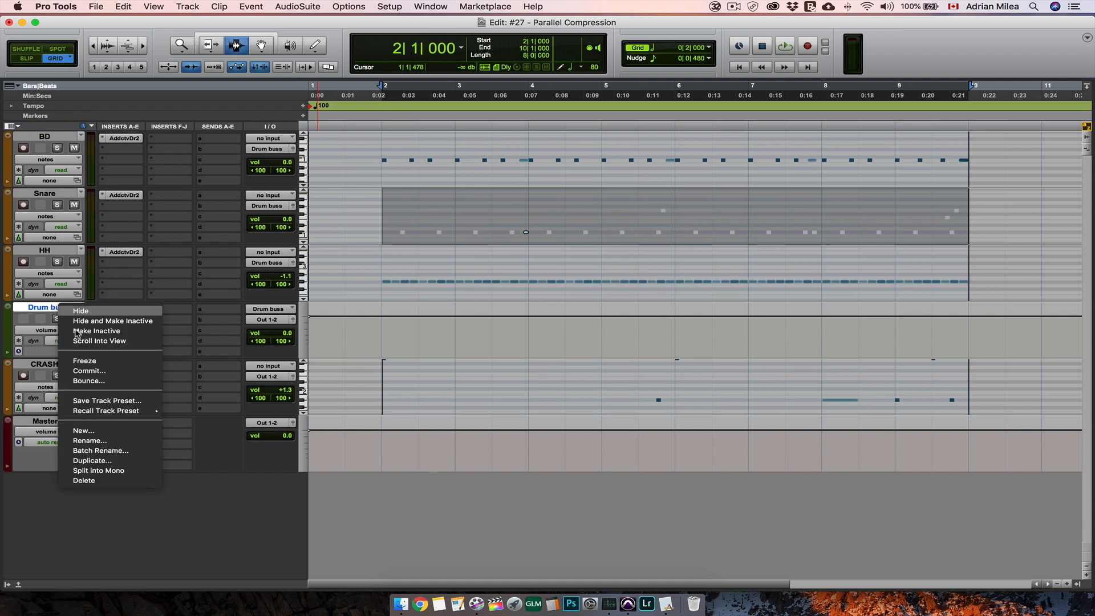
left_click(116, 461)
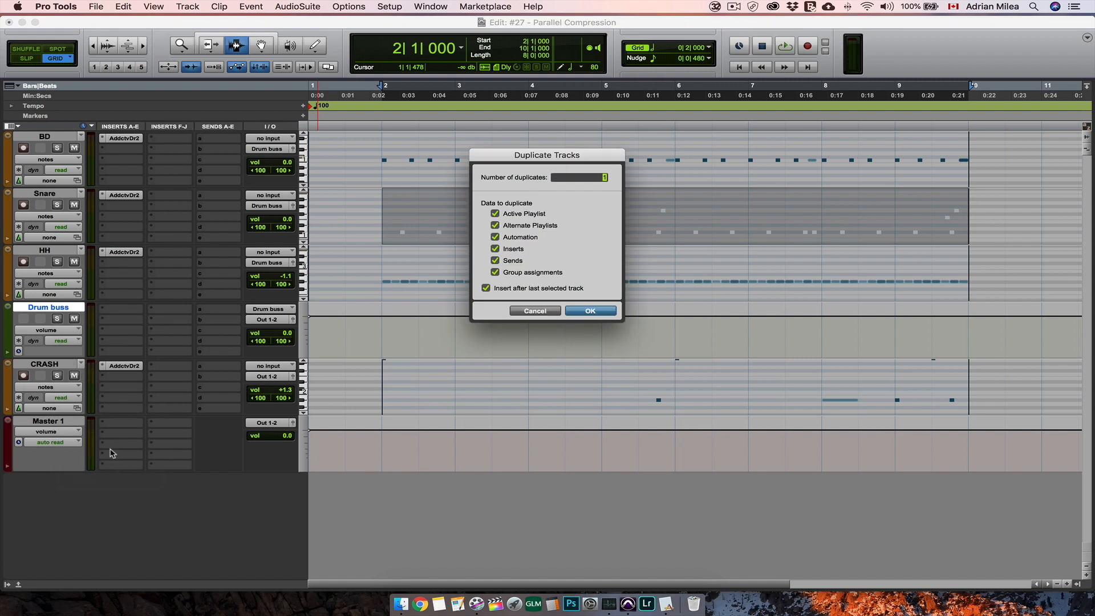
left_click(596, 313)
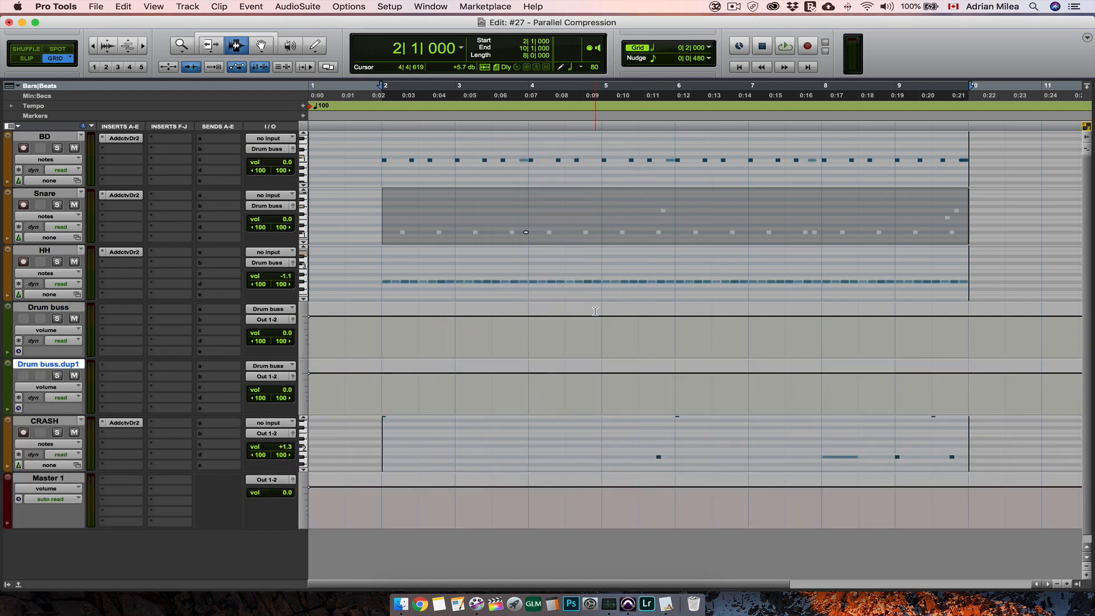
- Insert the BF-76 compressor on the duplicated drum buss and mute the original Drum buss track
left_click(121, 367)
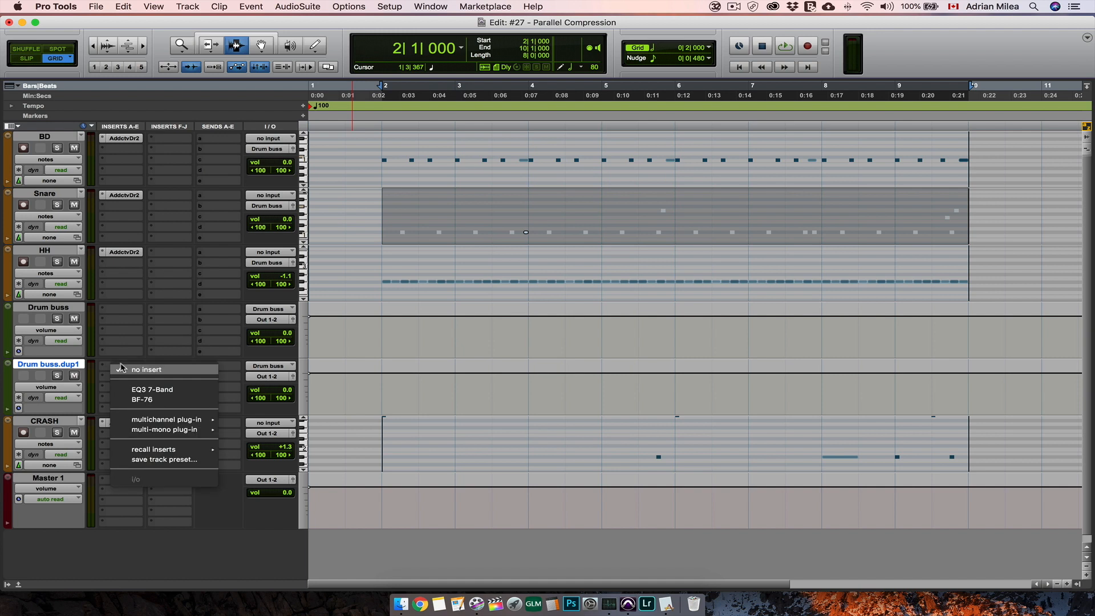
left_click(138, 400)
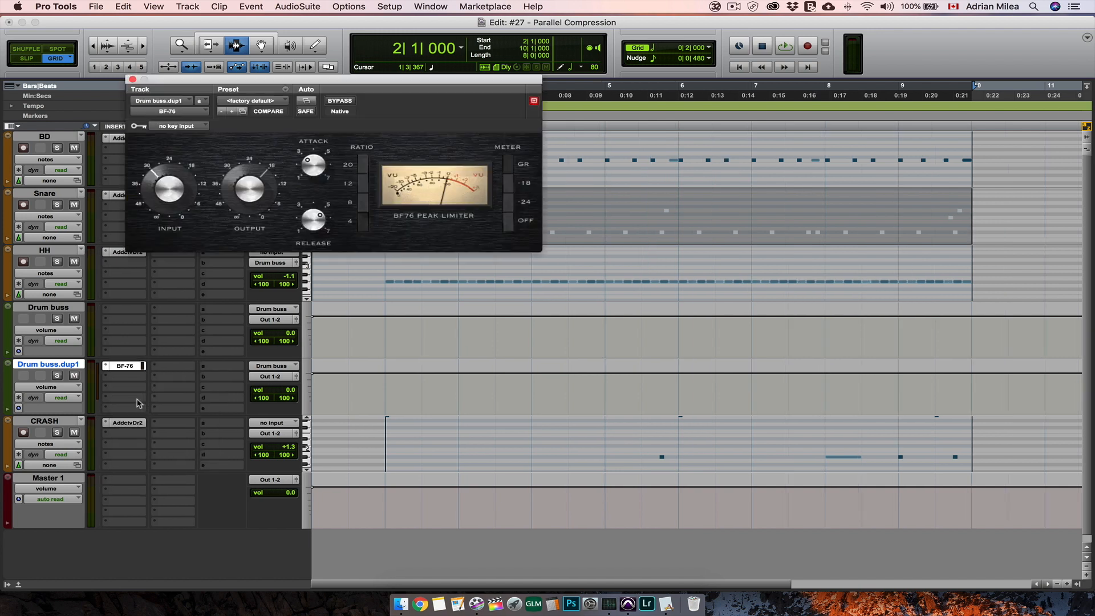
left_click(74, 319)
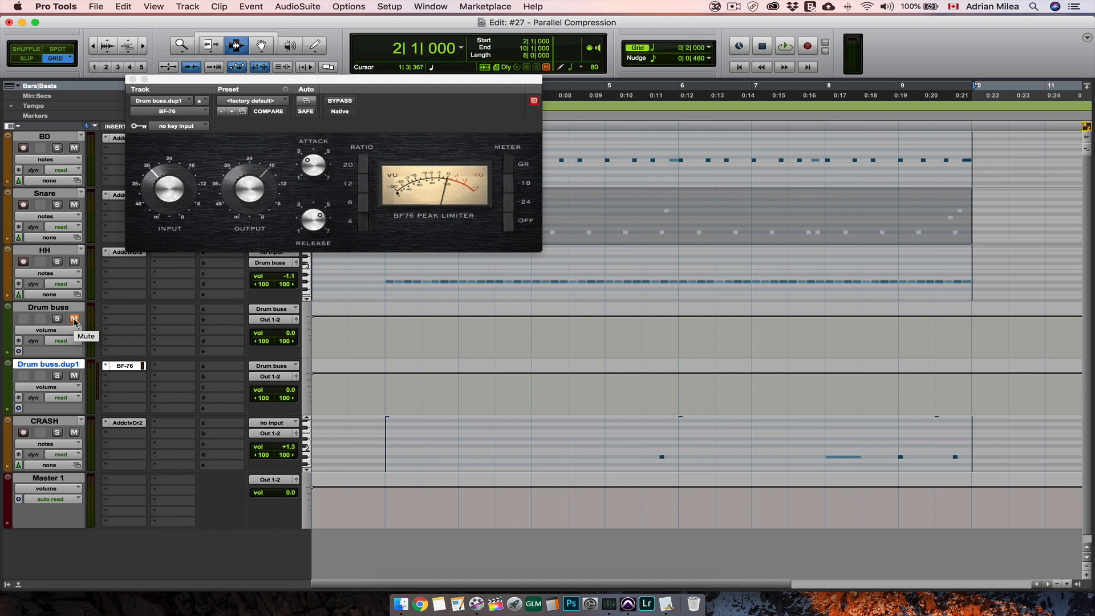
- Set the BF-76's ratio to 20, its attack to 1 and its release to 7 while listening to the drums
left_click(366, 171)
left_click(365, 171)
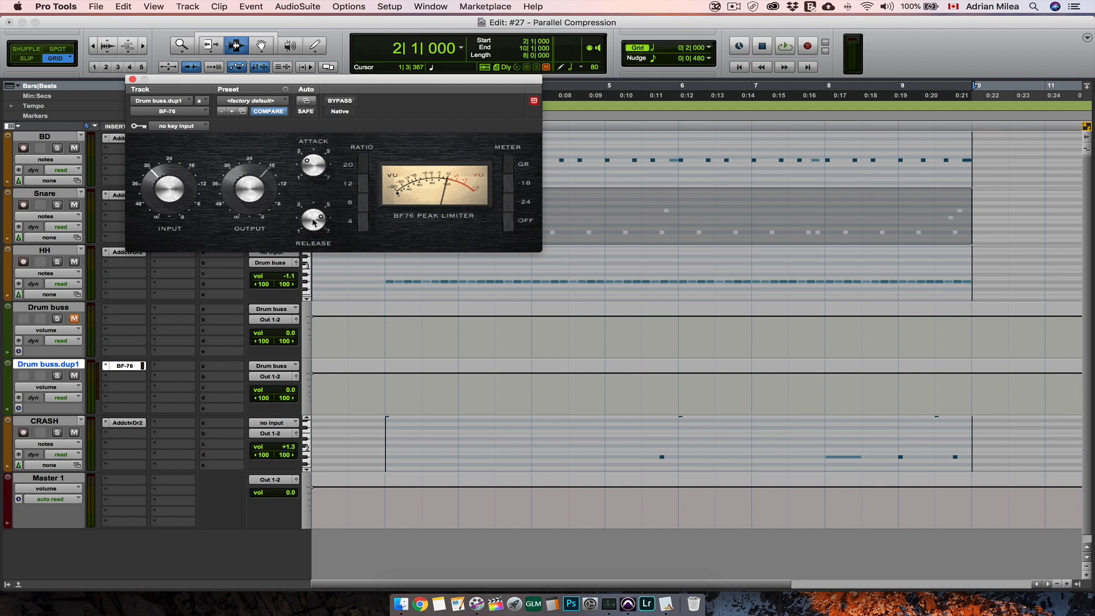
key("space")
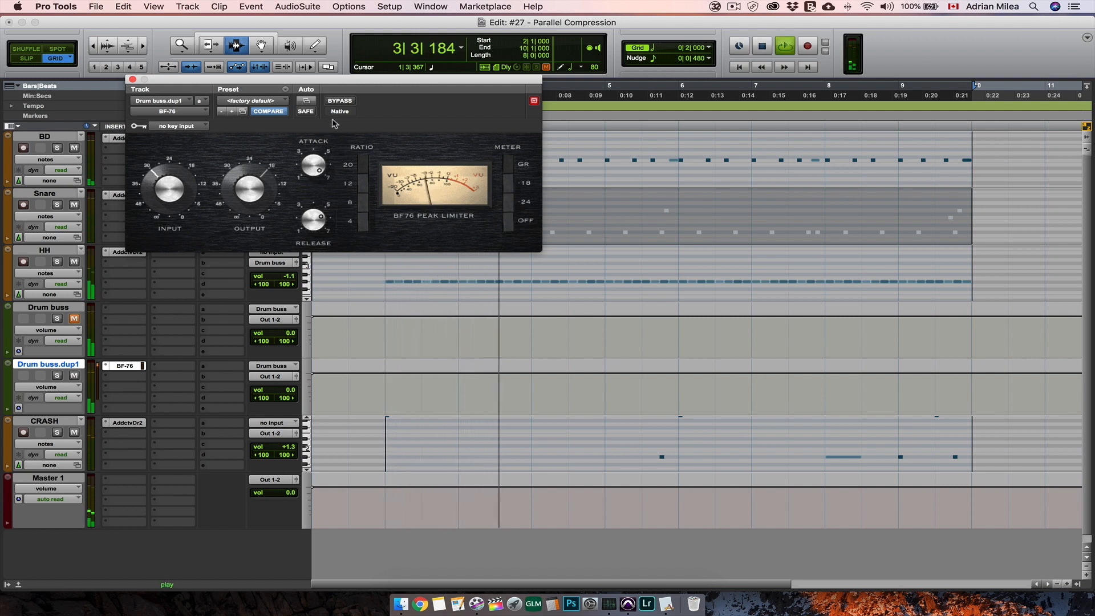
left_click_drag(317, 222, 321, 308)
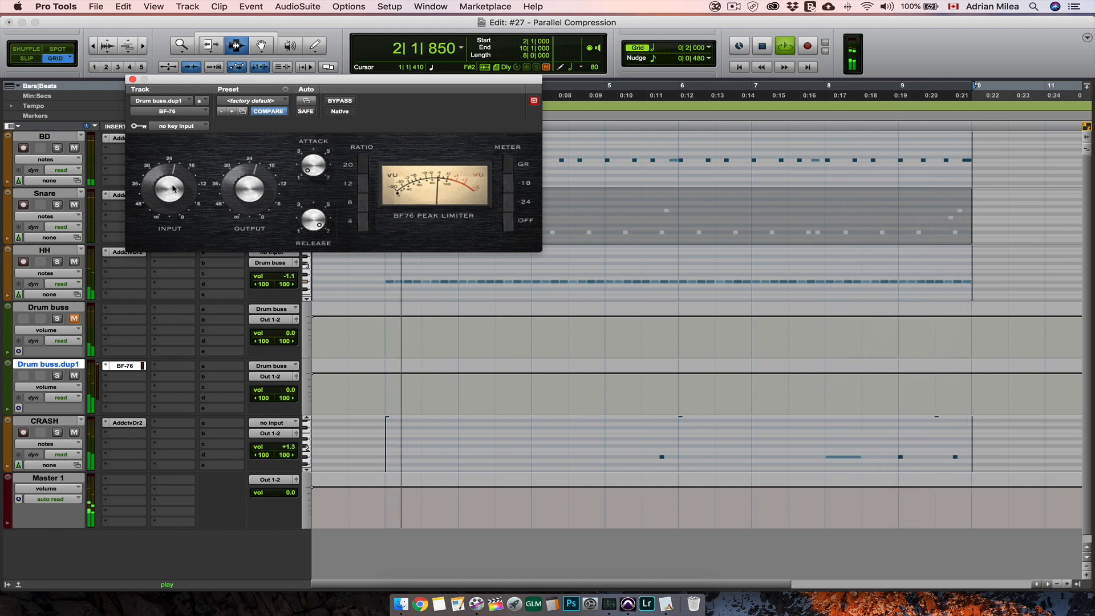
- Mute the CRASH track and turn the BF-76's input up to about the 12 mark for heavy compression
left_click(74, 432)
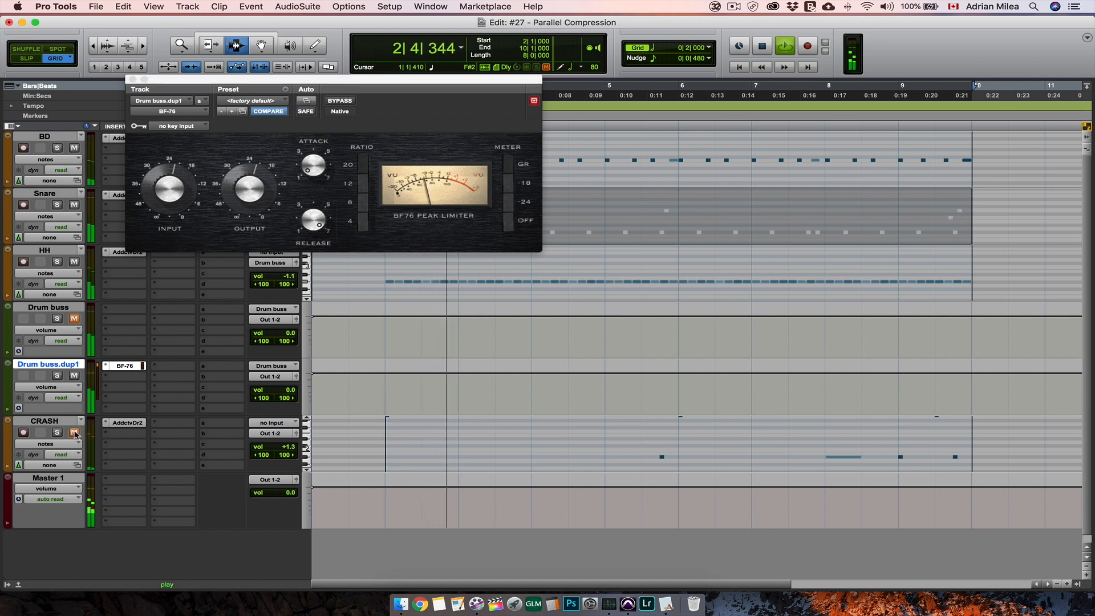
left_click(254, 195)
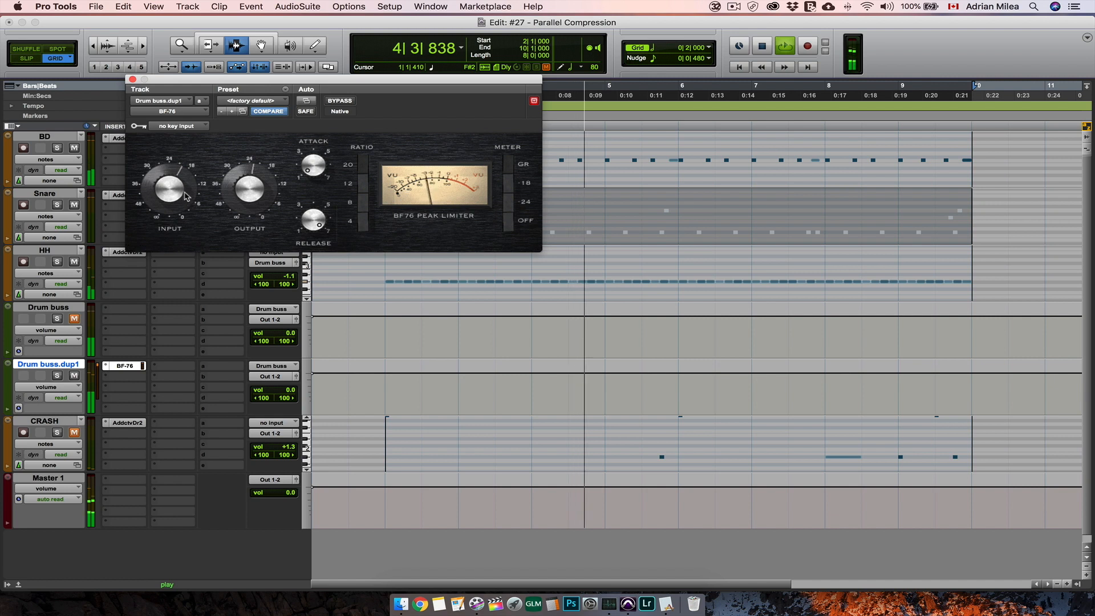
left_click_drag(184, 193, 194, 173)
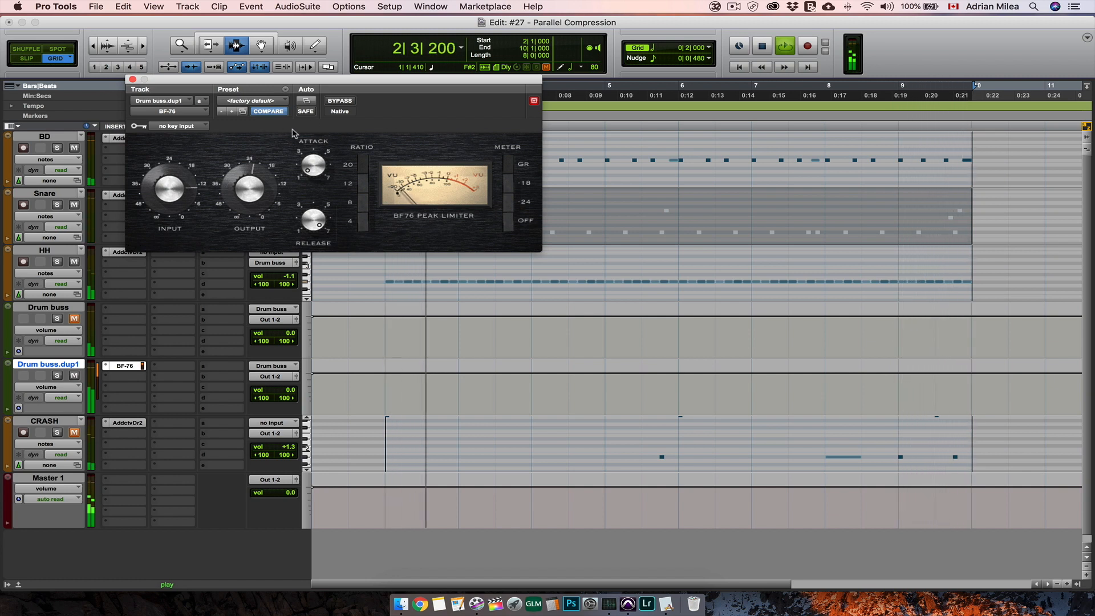
- Compare the compressed and uncompressed drums by toggling the BF-76's bypass during playback, leaving it active, and stop playback
left_click(340, 101)
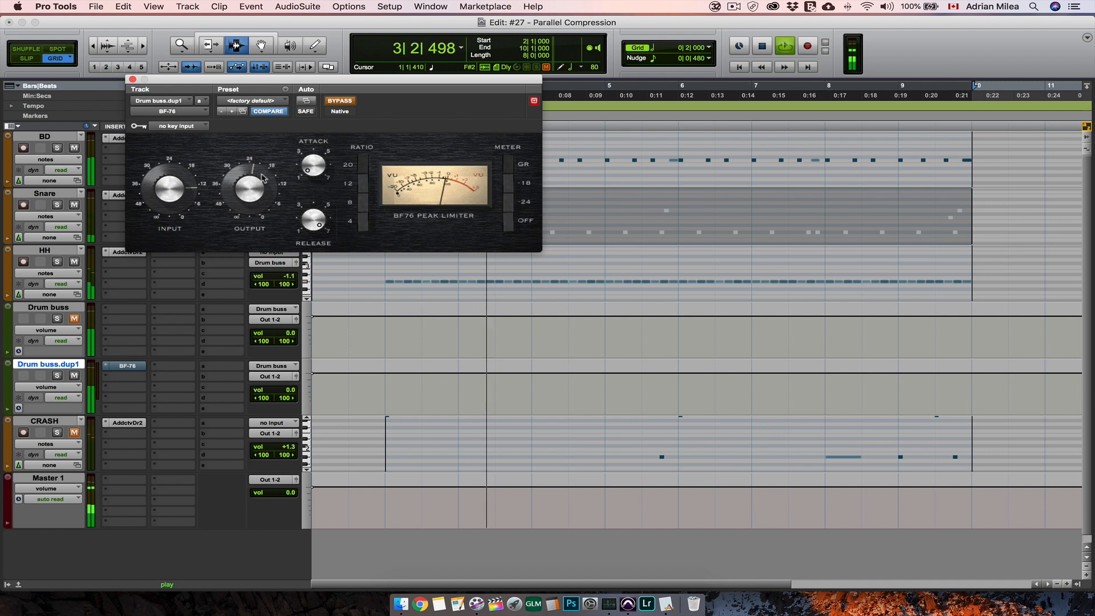
left_click(337, 101)
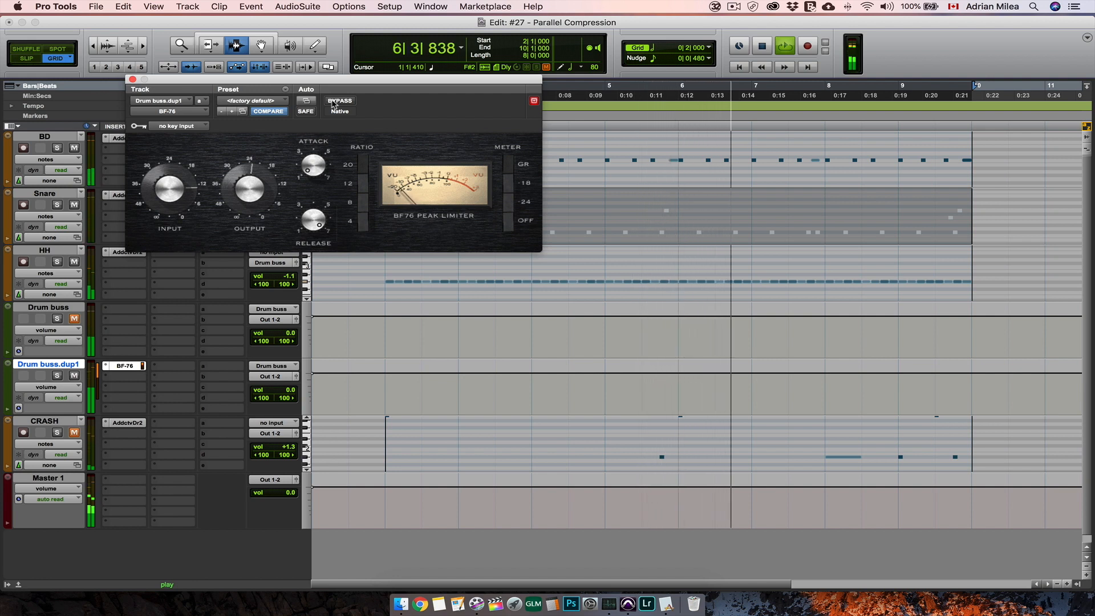
left_click(336, 101)
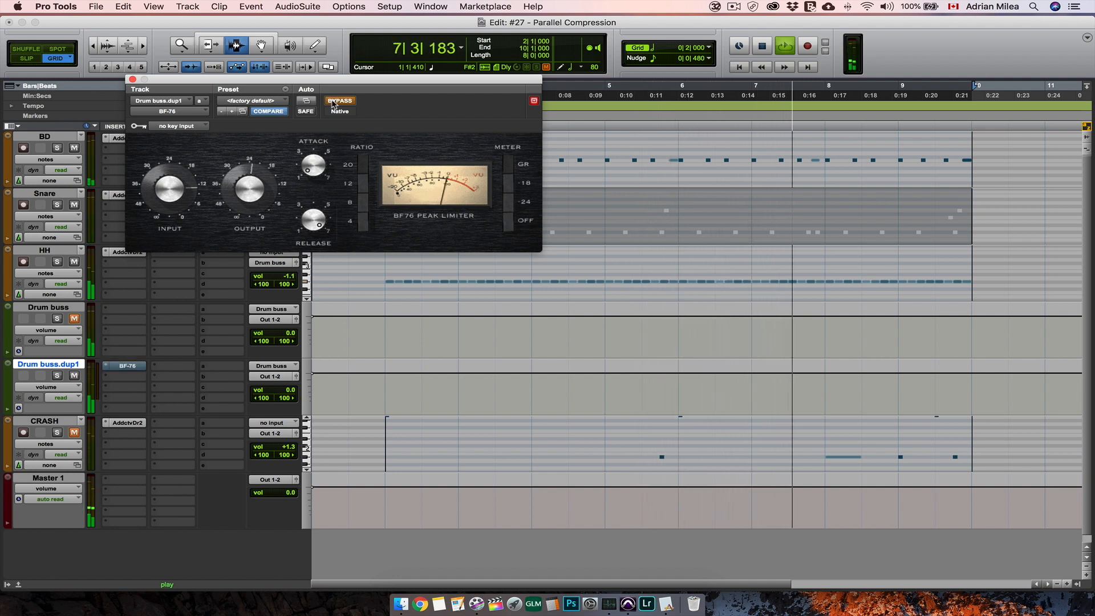
left_click(335, 102)
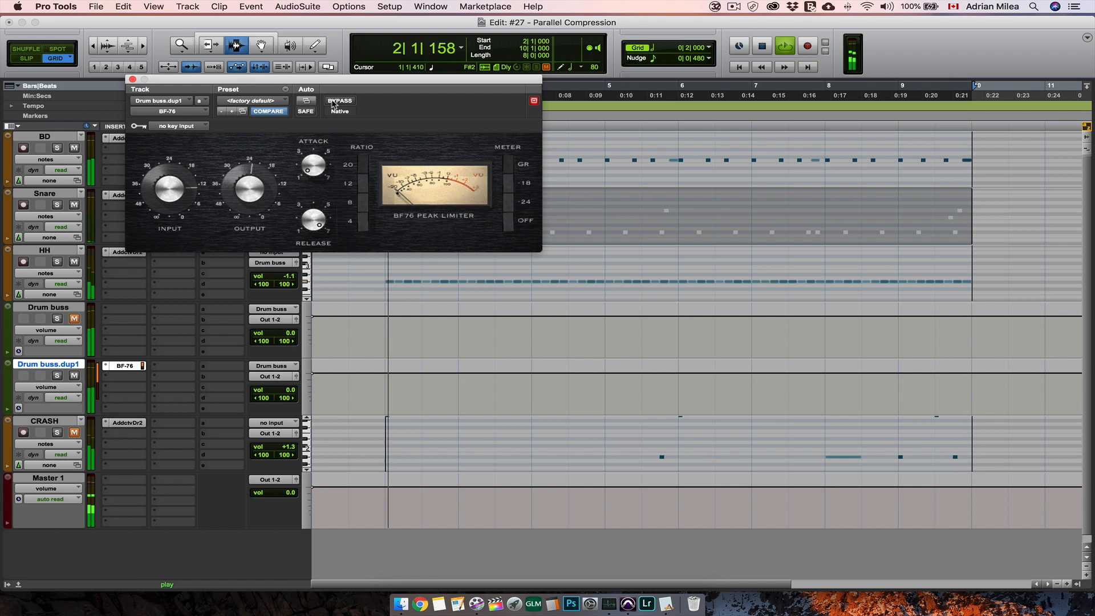
key("space")
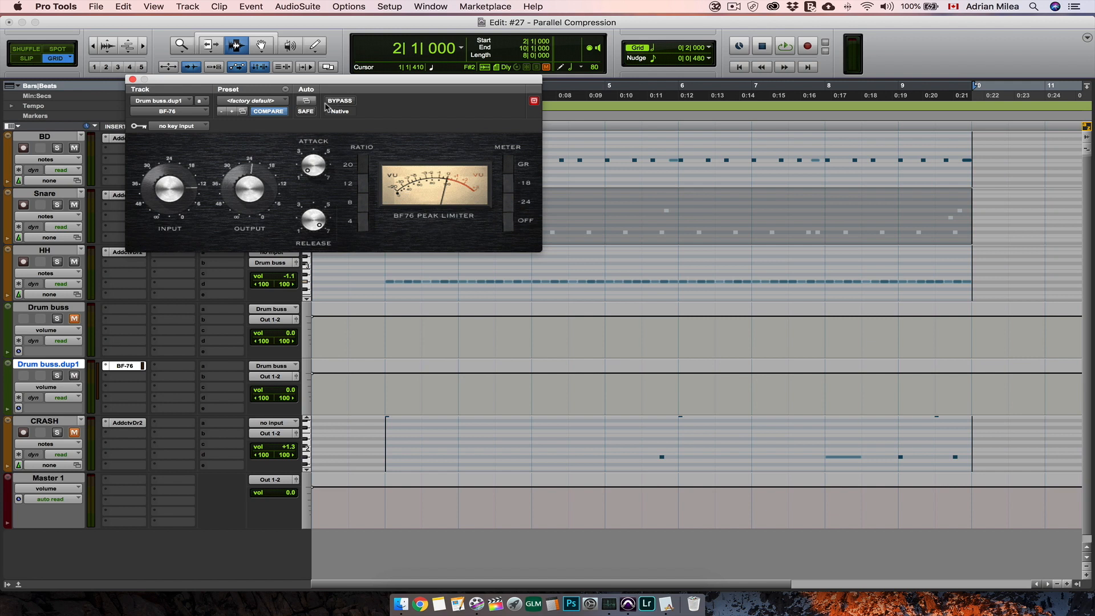
- Lower the duplicated drum buss volume to -31.0 dB, unmute the Drum buss and CRASH tracks, and start playback
left_click_drag(275, 393, 274, 418)
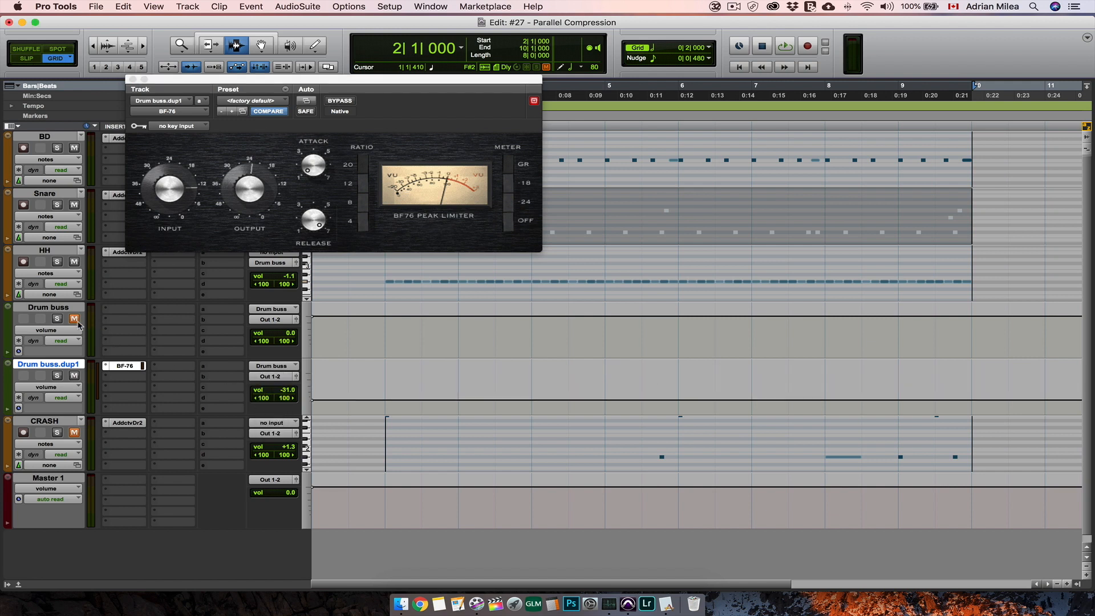
key("space")
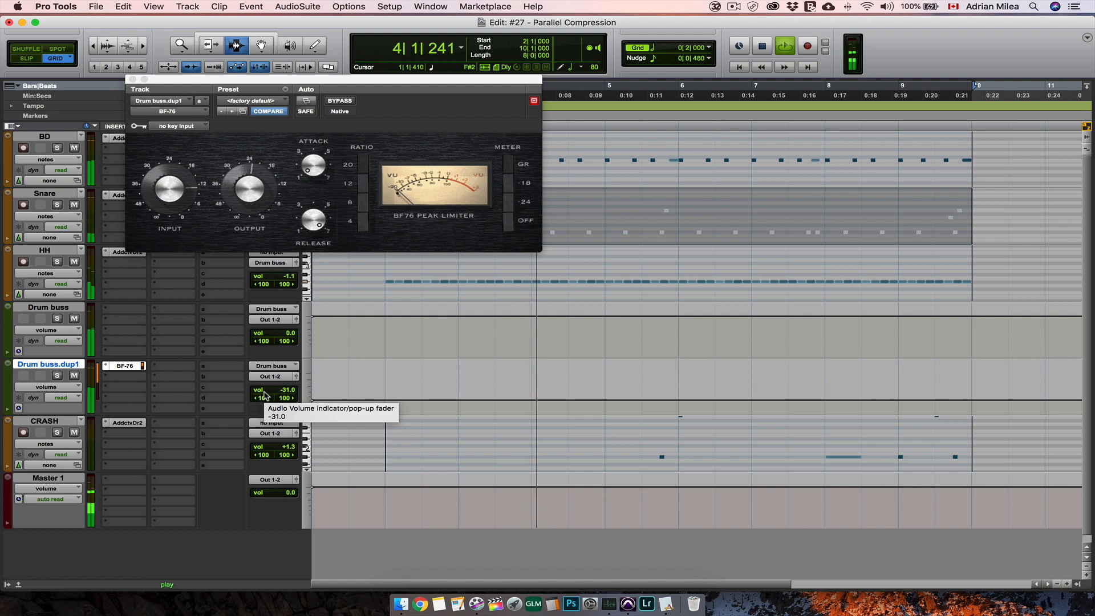
- Move the BF-76 window clear of the track controls and blend in the duplicated drum buss by raising its volume to -8.6 dB
left_click_drag(279, 80, 564, 114)
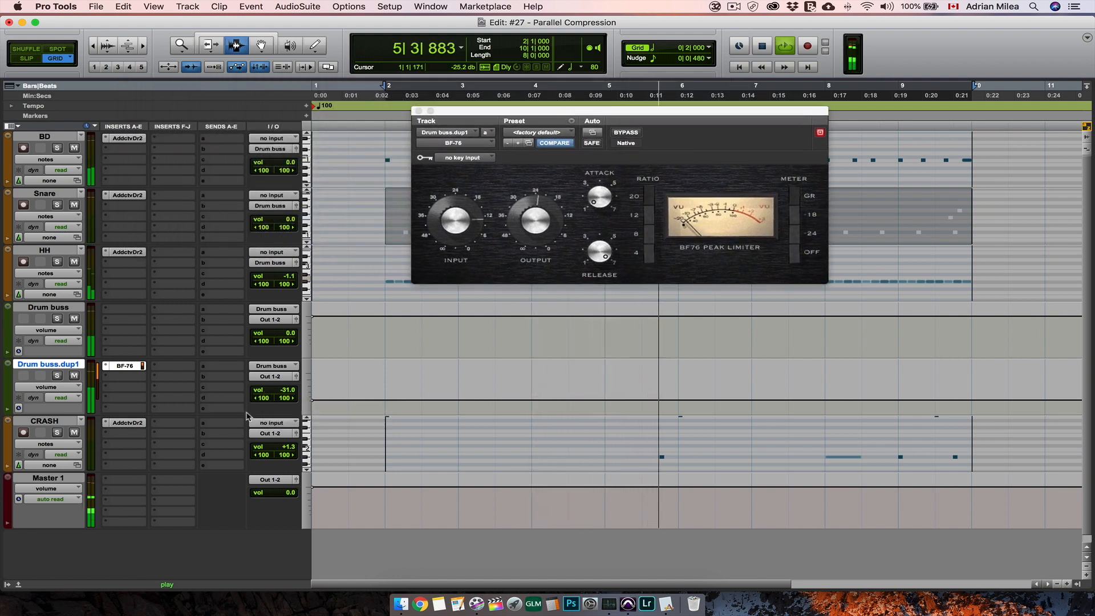
left_click_drag(285, 394, 284, 387)
left_click_drag(284, 385, 284, 384)
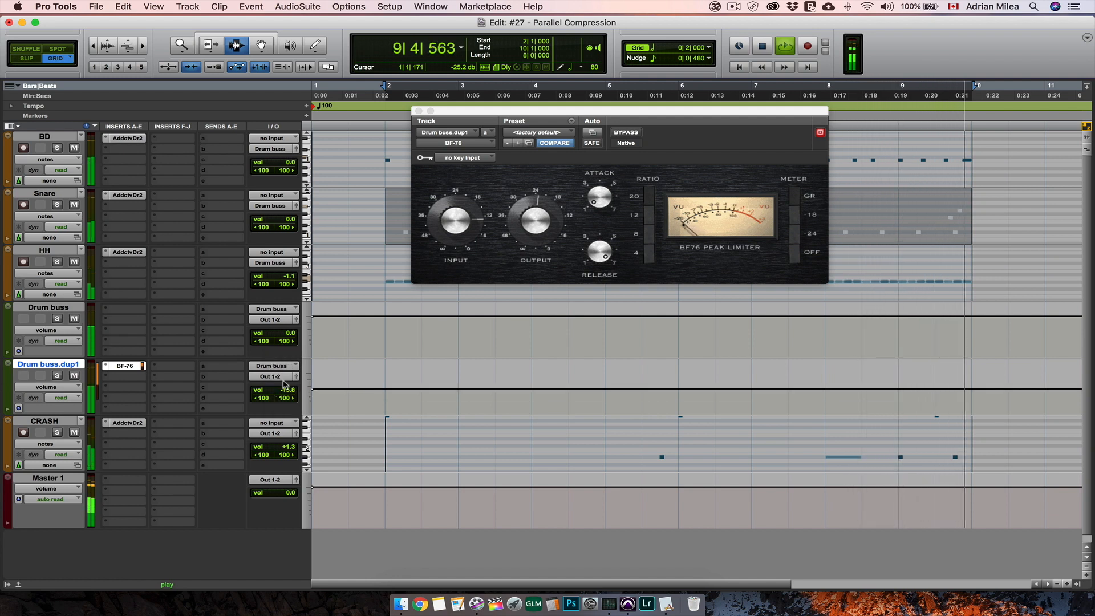
key("space")
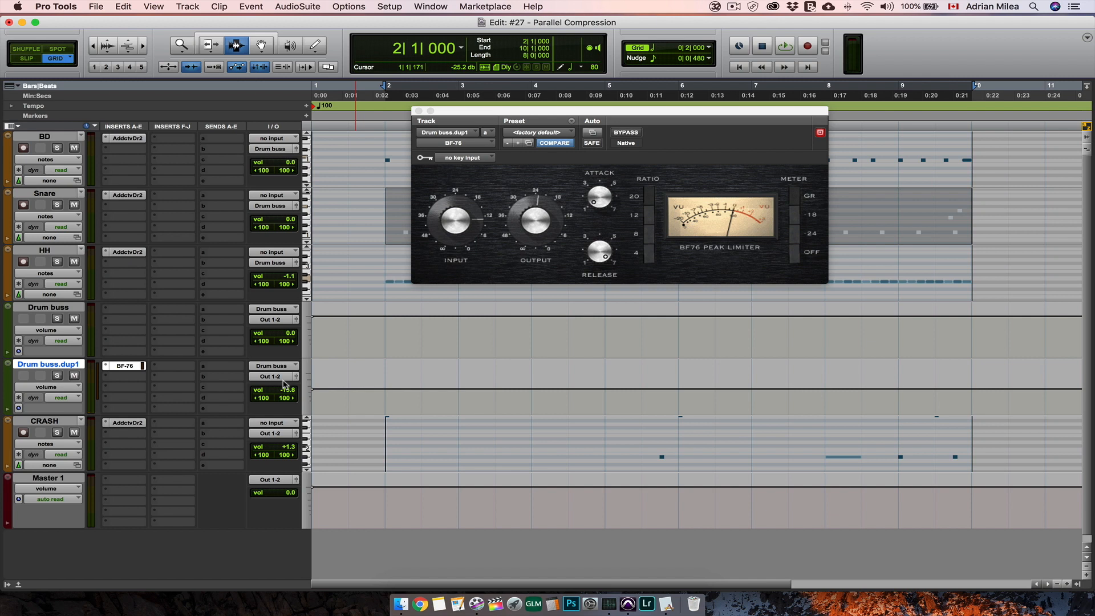
key("space")
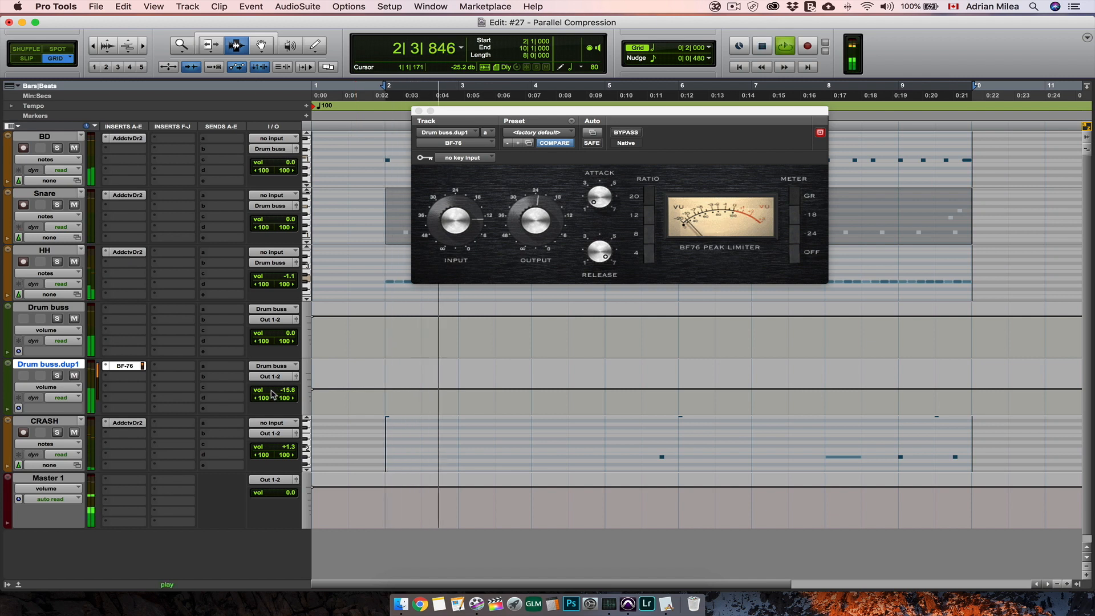
left_click_drag(272, 389, 279, 393)
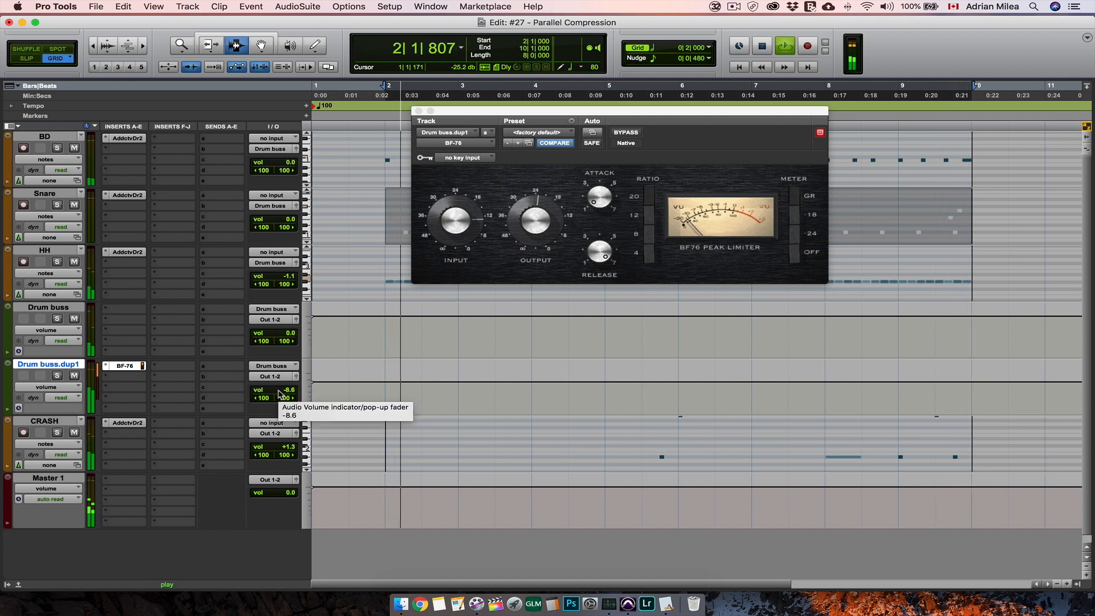
- Raise the duplicated drum buss volume to -7.9 dB during playback, listen to the blend, and stop playback
left_click_drag(279, 393, 279, 394)
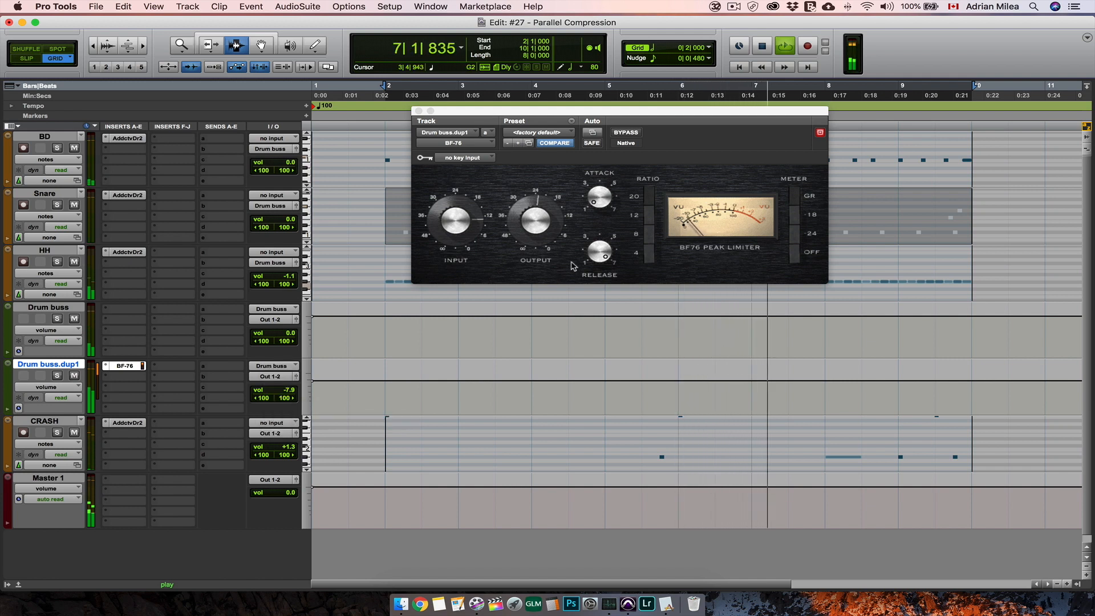
left_click_drag(597, 214, 596, 213)
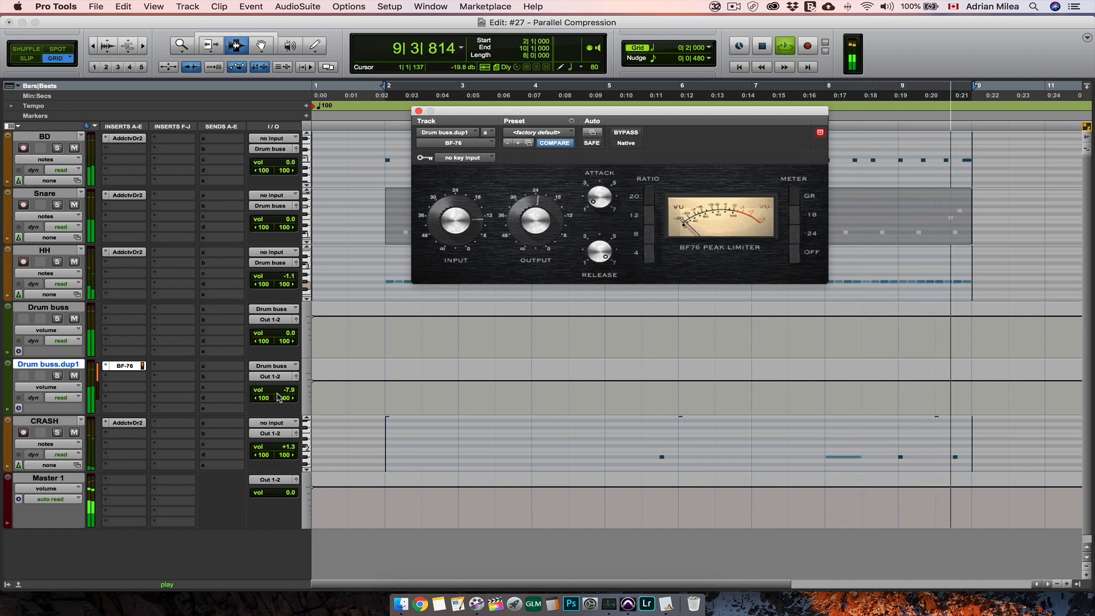
key("space")
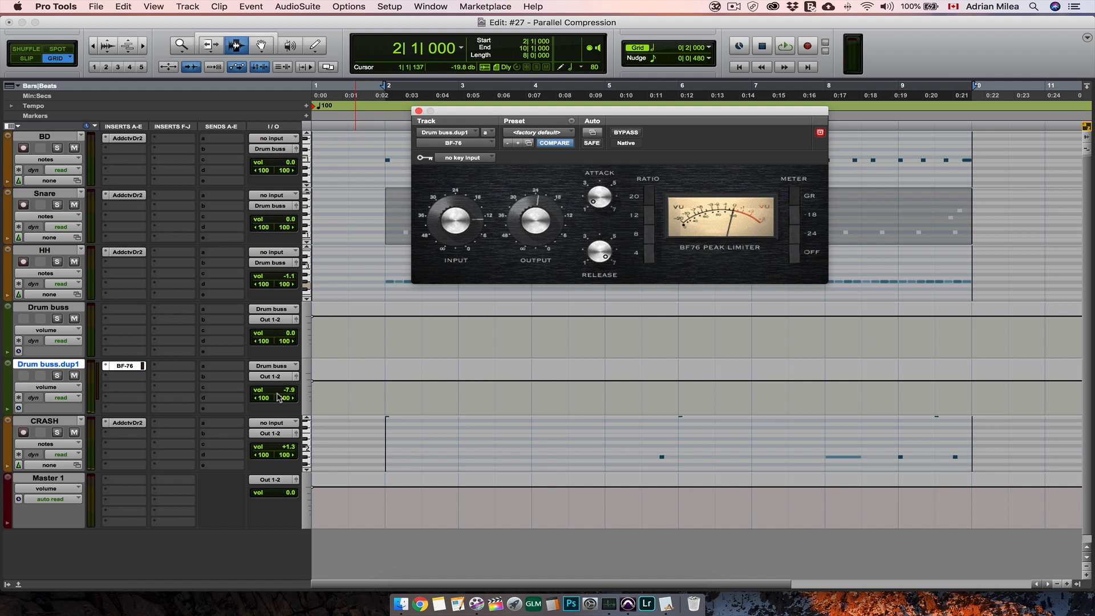
- Insert an EQ3 7-Band after the BF-76 on the duplicated drum buss and set its enabled high-pass filter to 73.6 Hz during playback
left_click(137, 377)
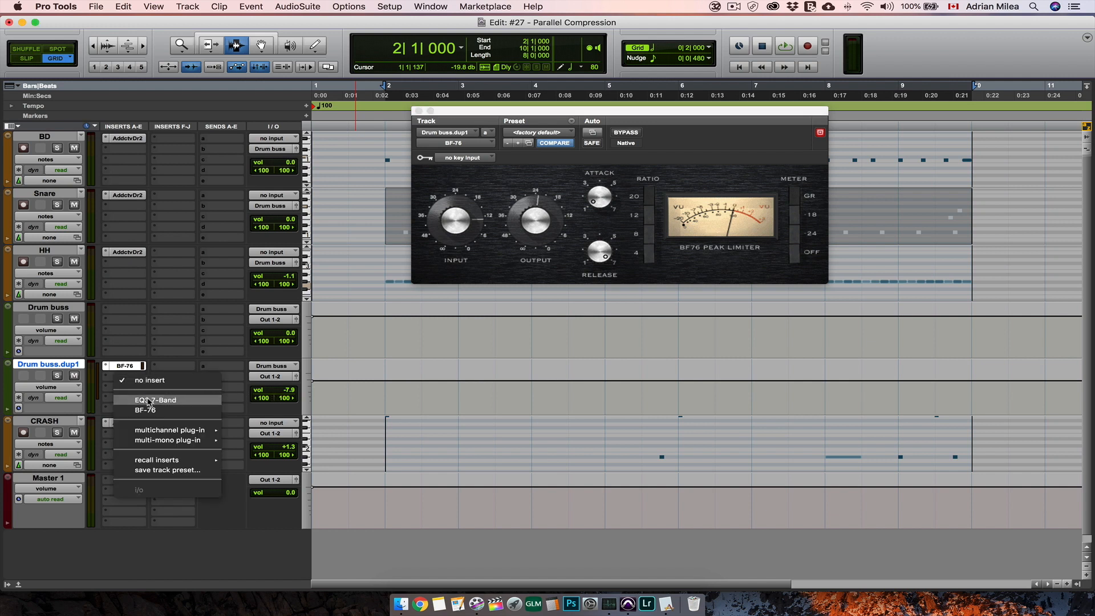
left_click(148, 400)
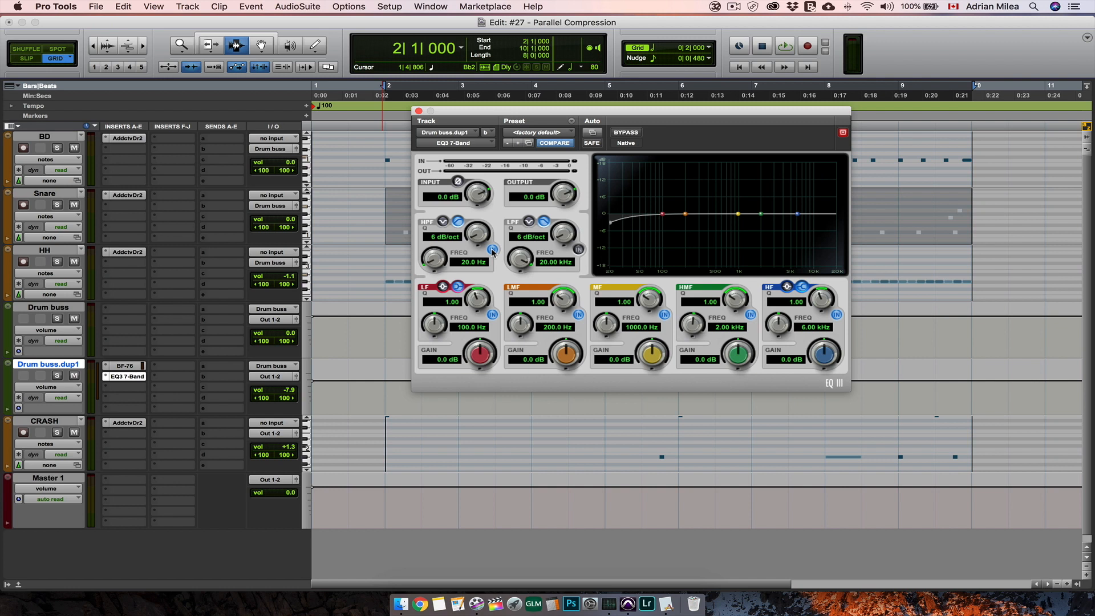
key("space")
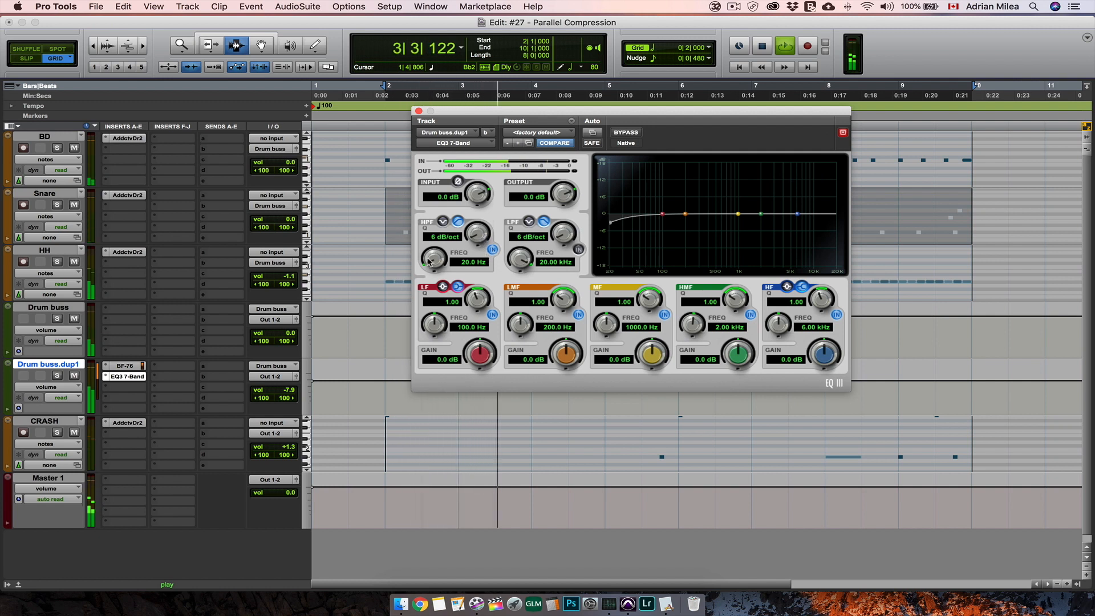
left_click_drag(432, 258, 433, 256)
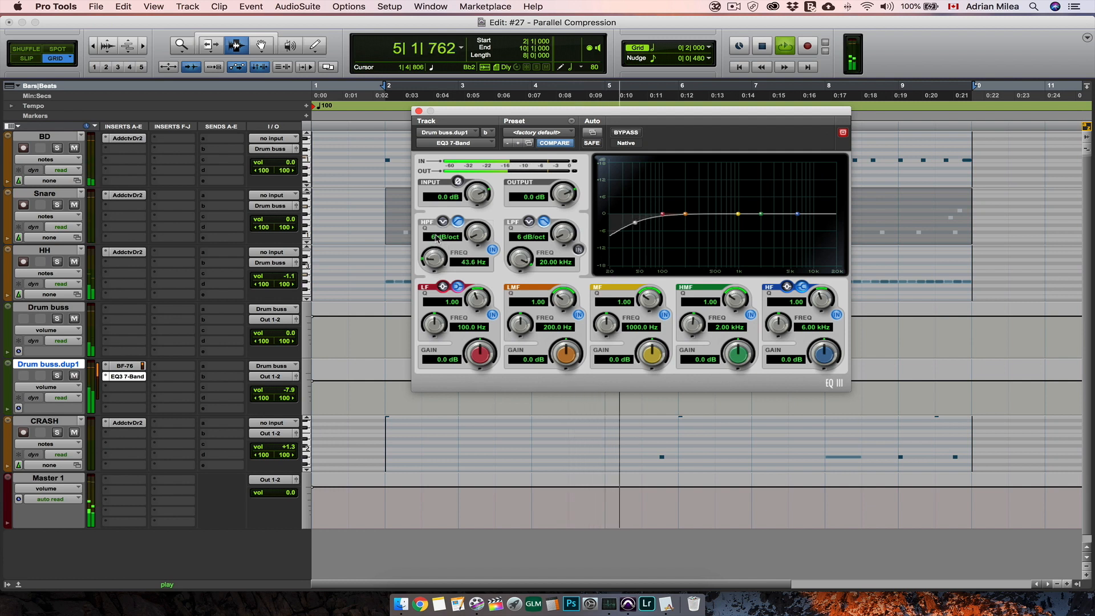
mouse_move(435, 241)
left_mouse_down()
mouse_move(446, 216)
mouse_move(446, 240)
left_mouse_up()
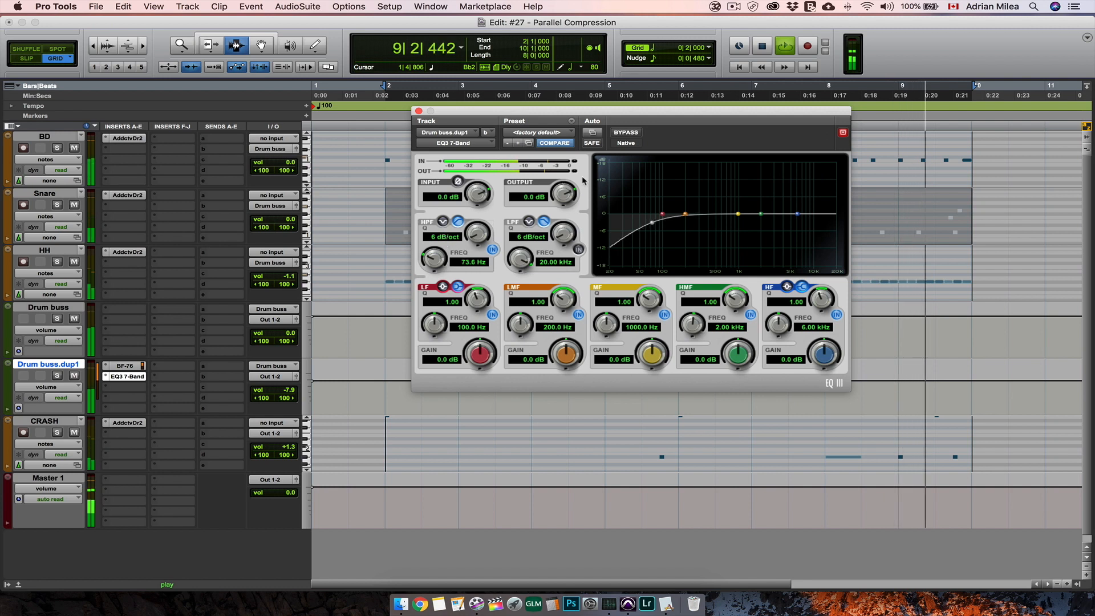
- Compare the drums with and without the EQ by toggling its bypass during playback, leaving it active, and stop playback
left_click(633, 134)
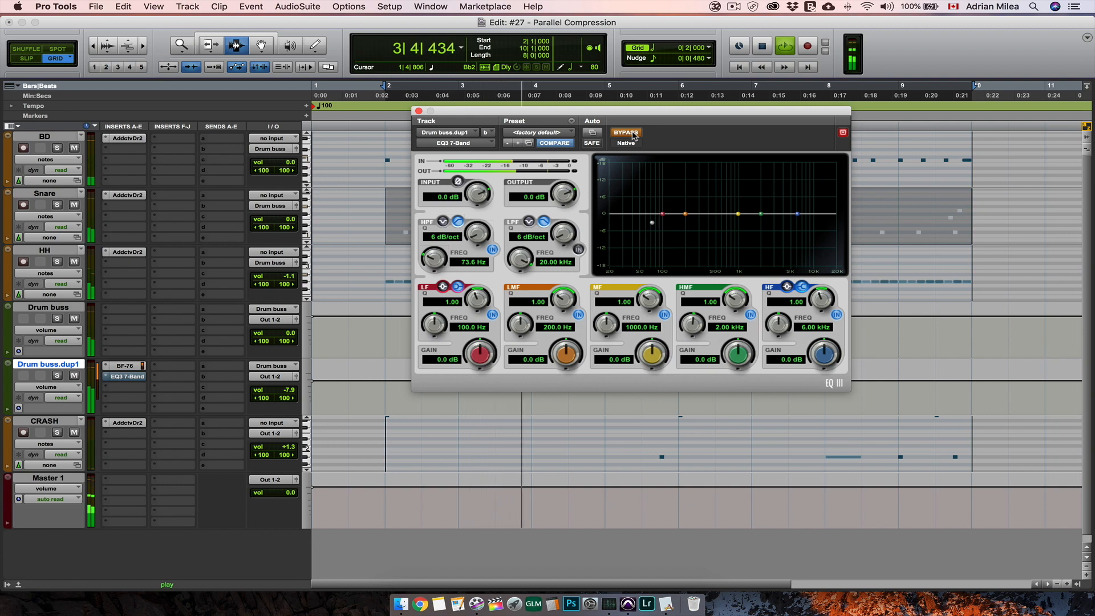
left_click(633, 134)
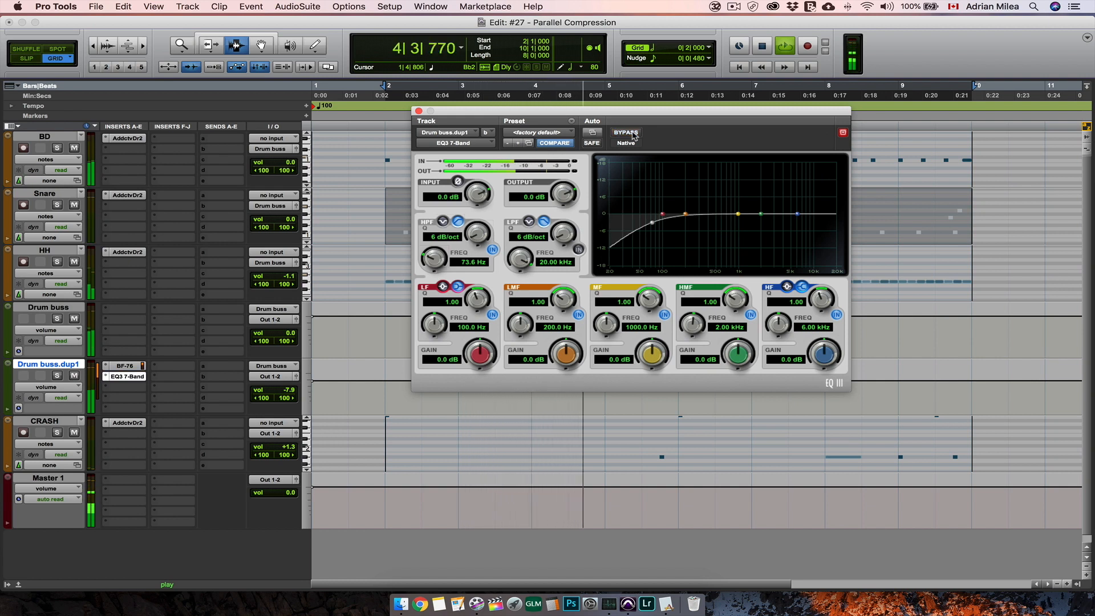
left_click_drag(433, 260, 434, 288)
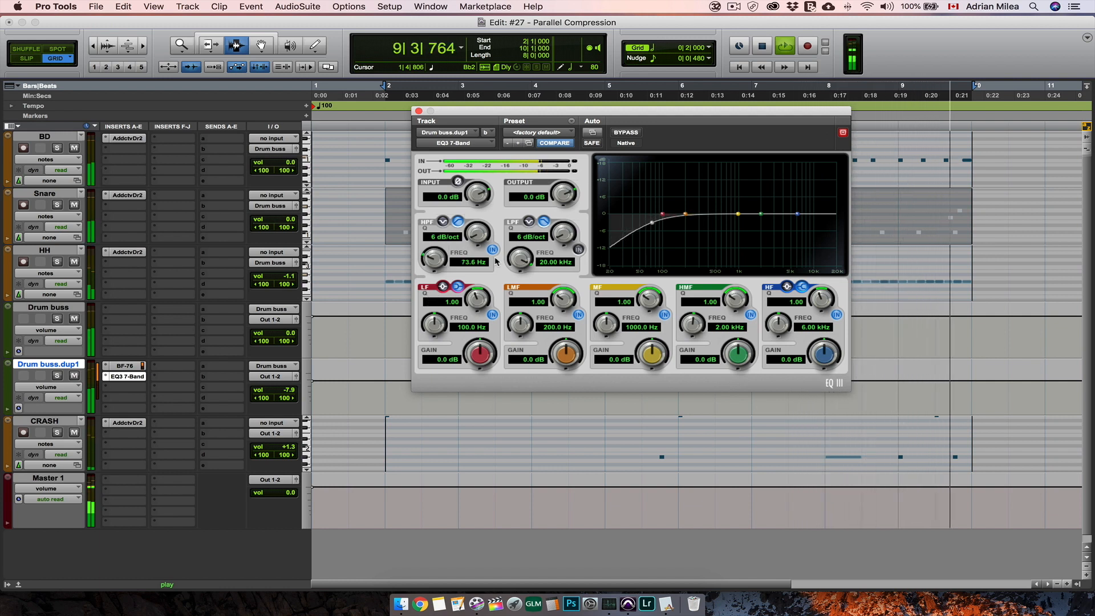
key("space")
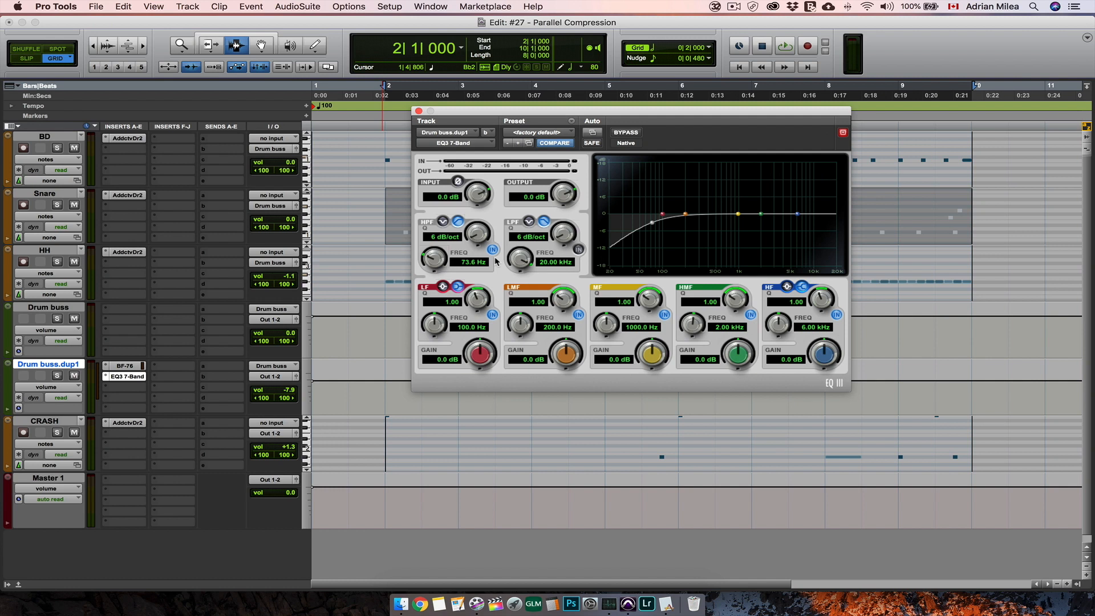
- Close the EQ window, compare the drums with the duplicated buss muted and unmuted during playback, and stop with the BF-76 window reopened
key("space")
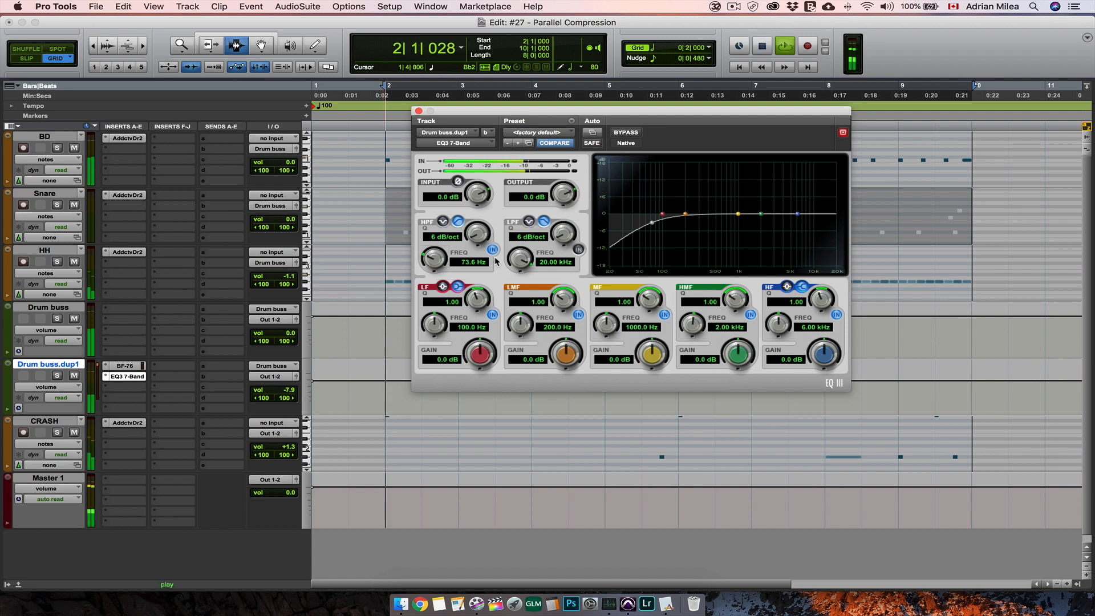
left_click(418, 111)
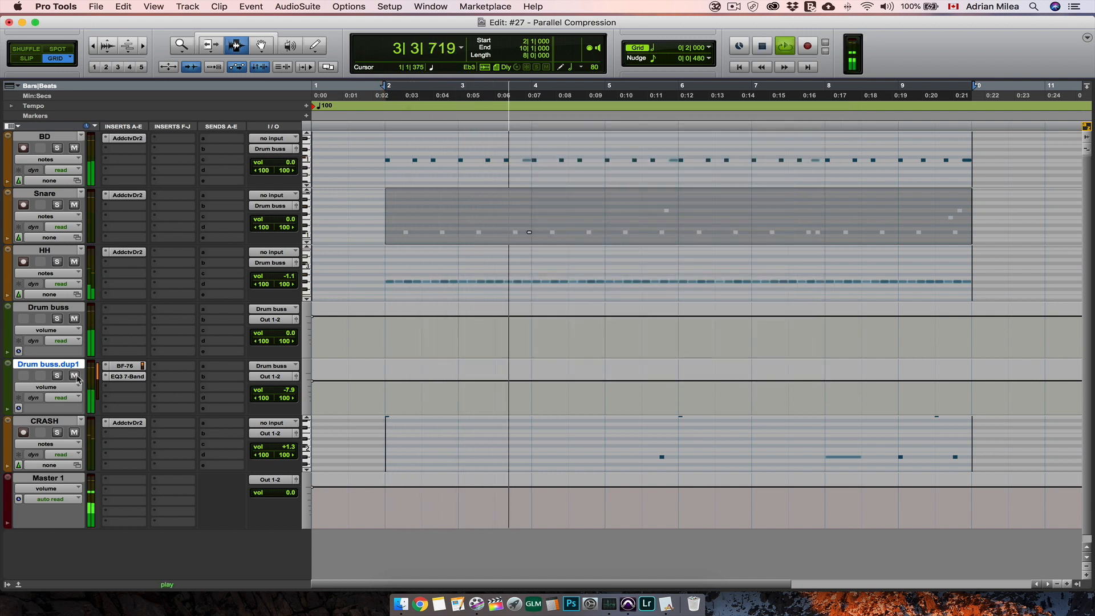
left_click(75, 376)
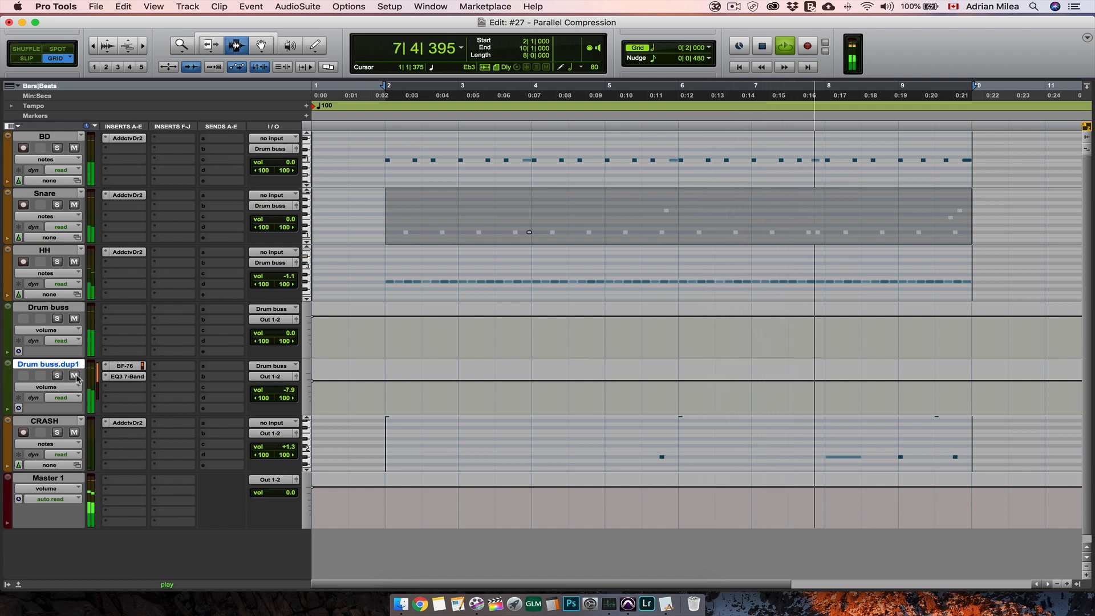
left_click(75, 376)
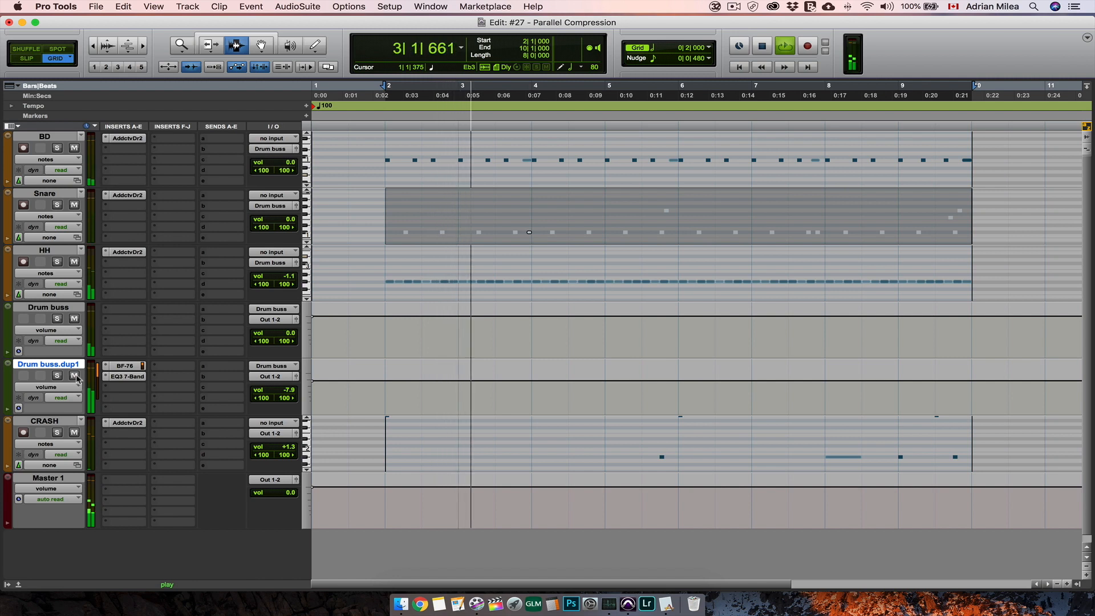
left_click(74, 376)
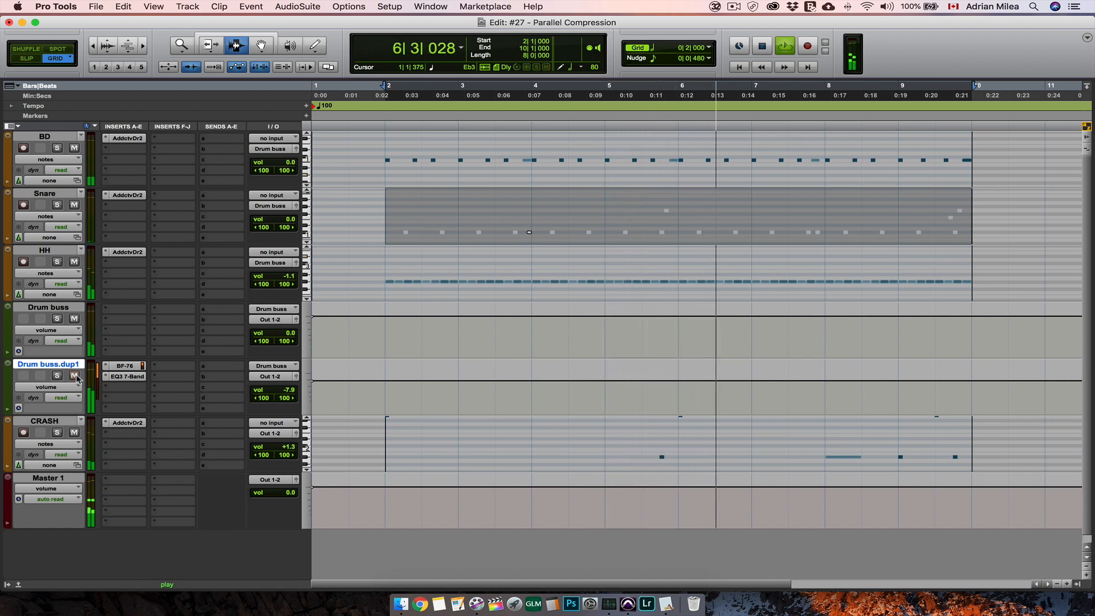
left_click(129, 366)
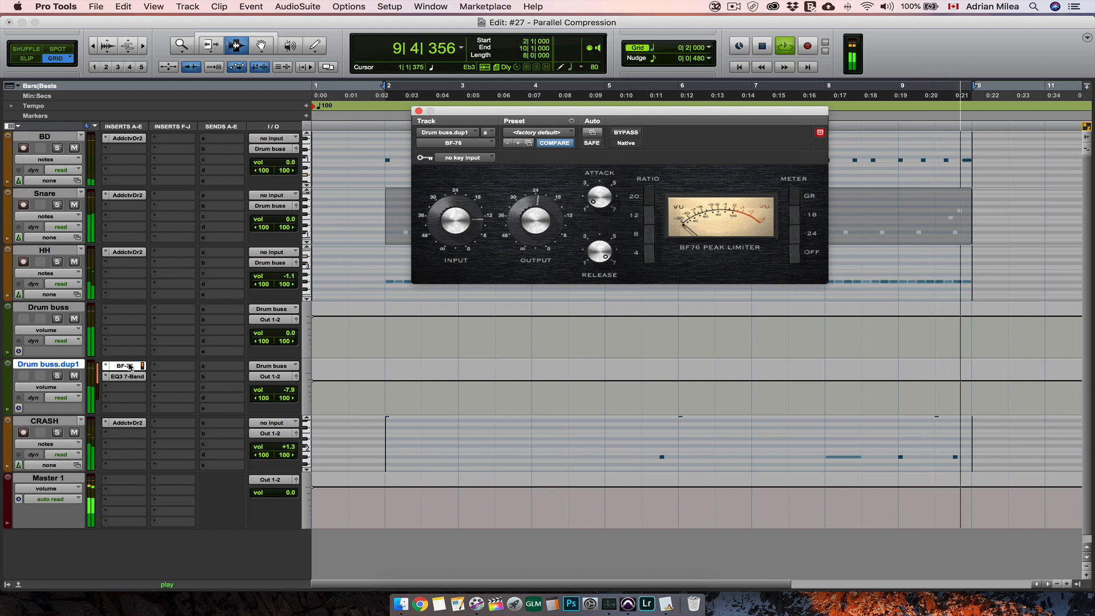
key("space")
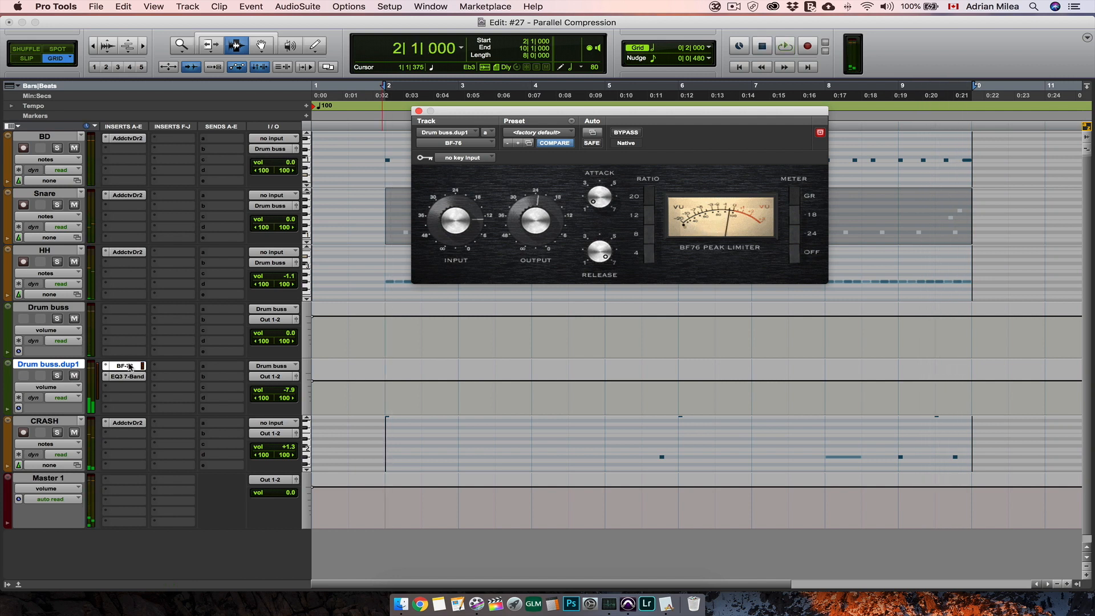